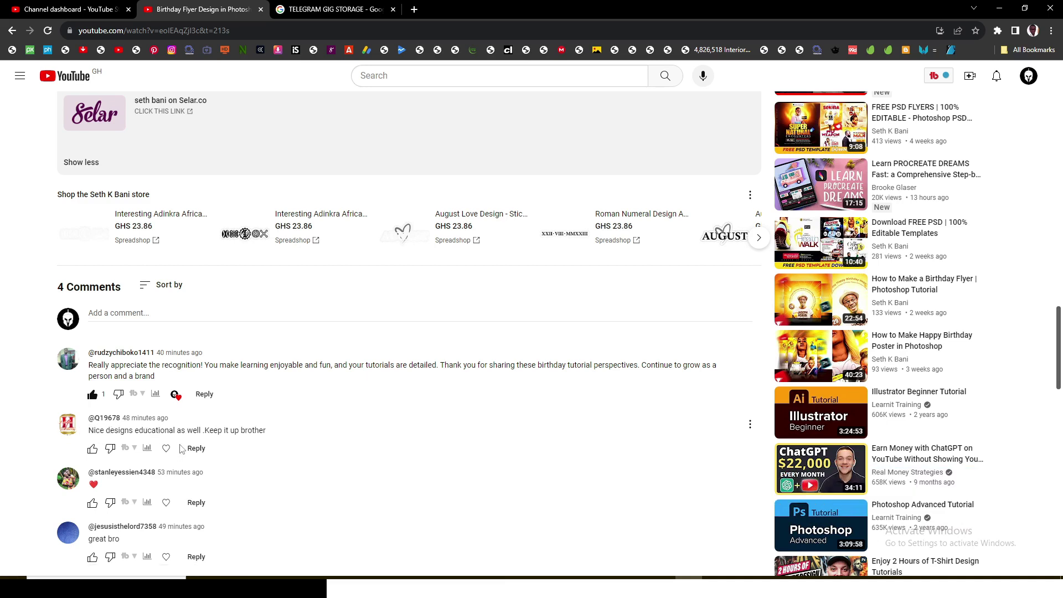
# Like and heart the "Nice designs educational as well" comment and the red-heart emoji comment below it
pyautogui.click(92, 448)
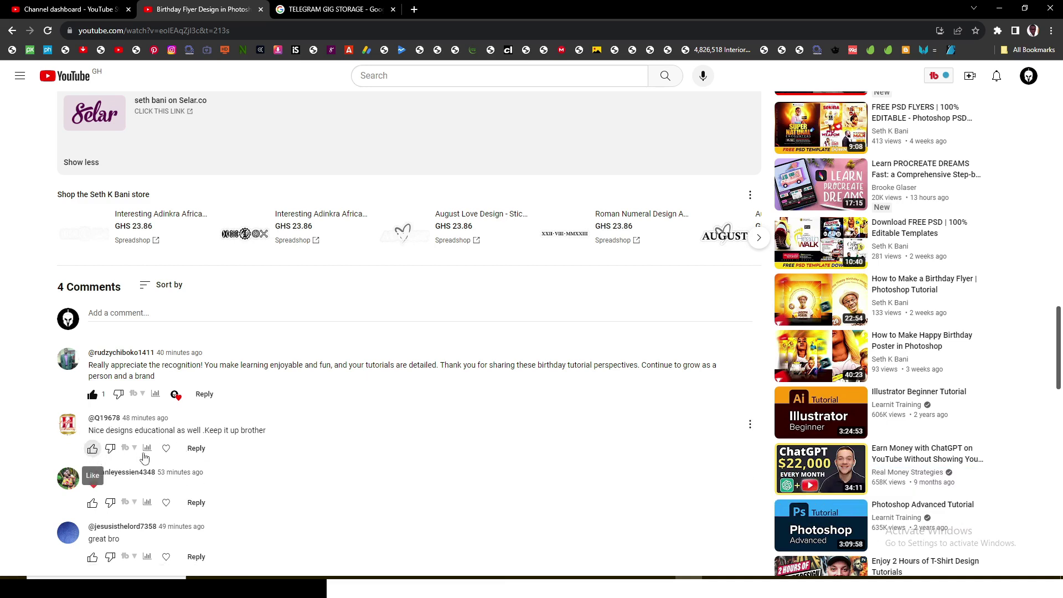
pyautogui.click(173, 448)
pyautogui.scroll(-1, 122, 488)
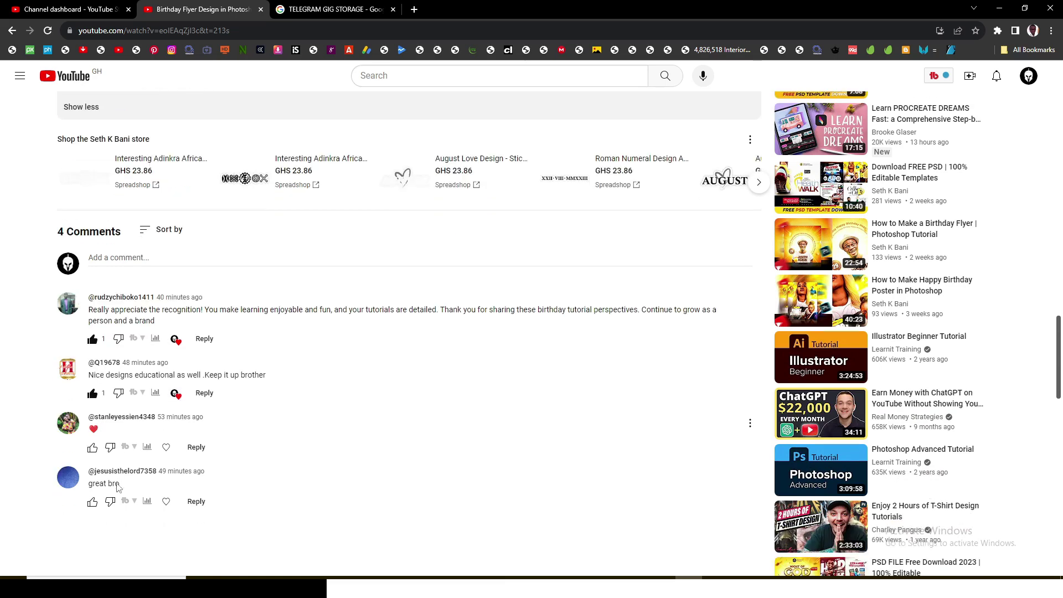
pyautogui.click(92, 447)
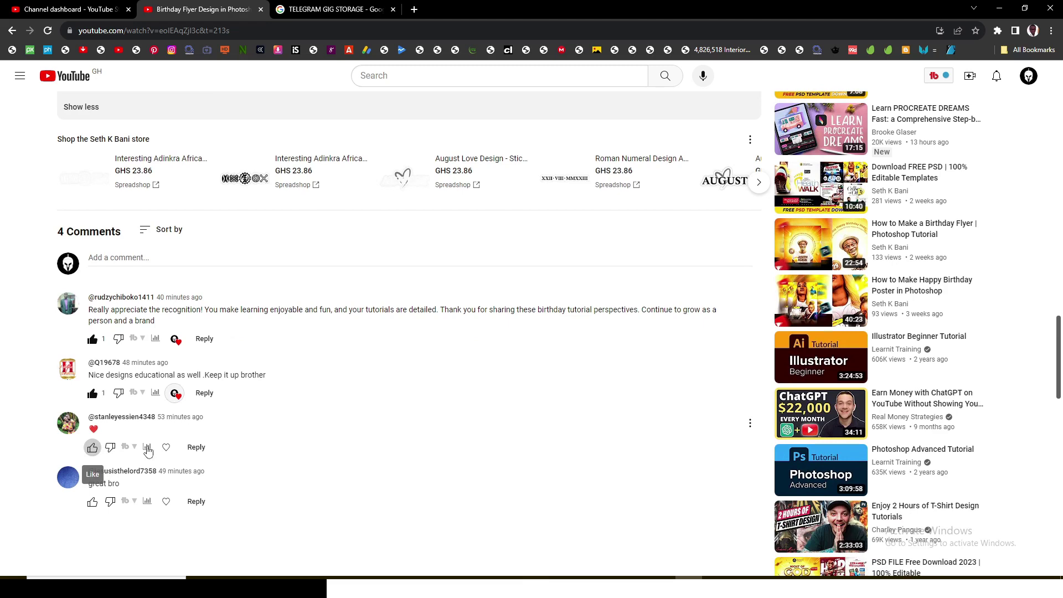
pyautogui.click(174, 447)
# Reply to the red-heart emoji comment with a ❤ emoji and post the reply
pyautogui.click(203, 447)
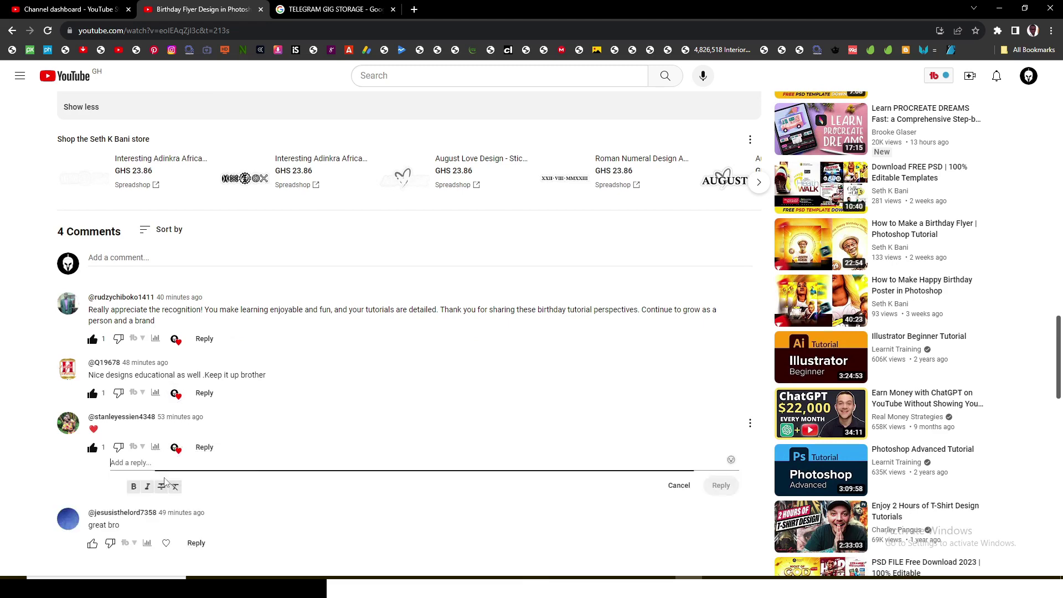
pyautogui.click(731, 459)
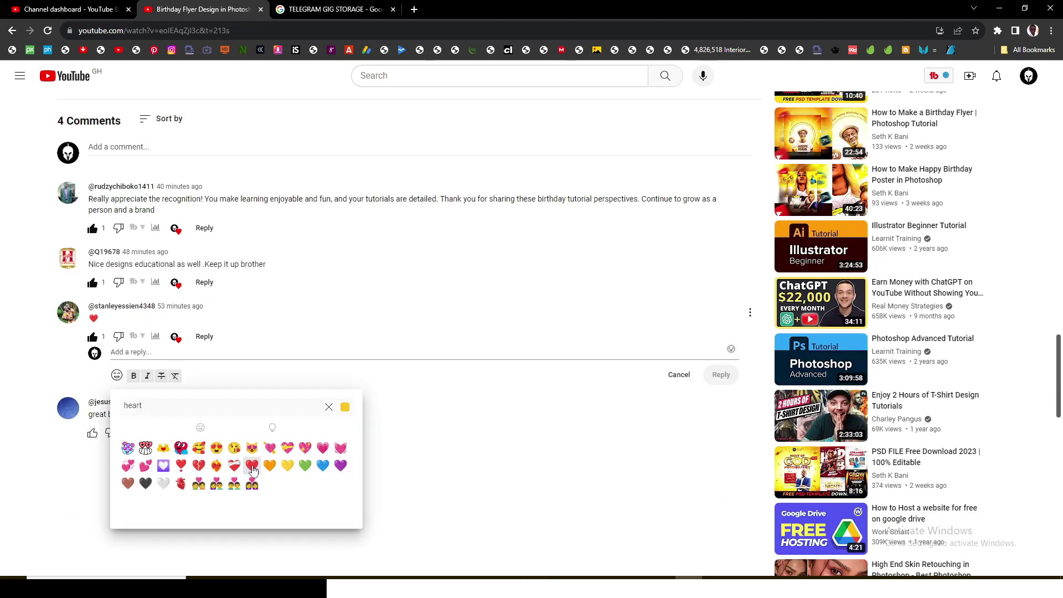
pyautogui.write('❤')
pyautogui.click(721, 375)
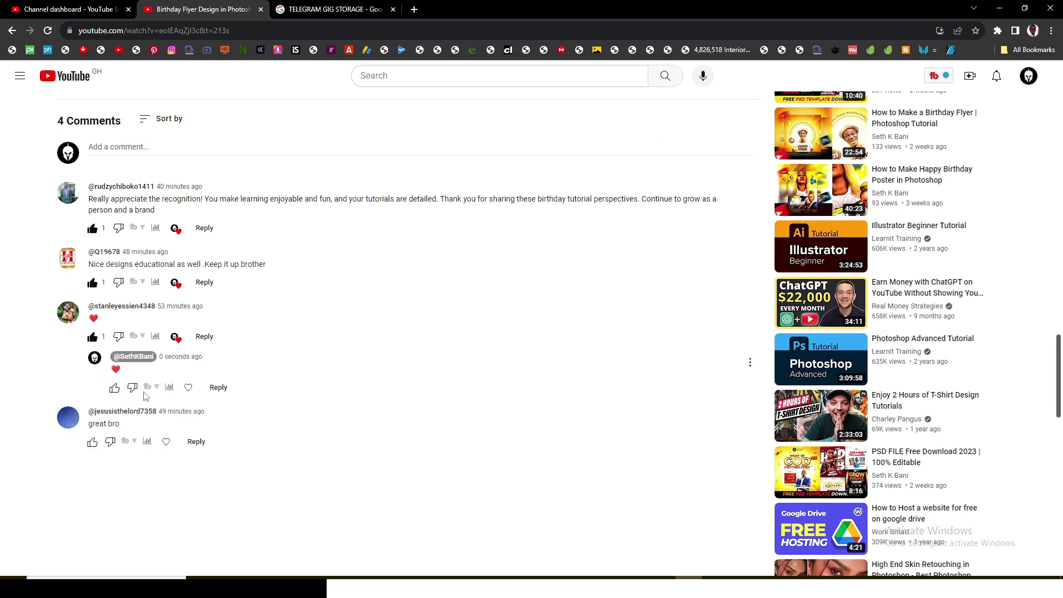
# Like and heart the "great bro" comment, and return to the video description
pyautogui.click(92, 441)
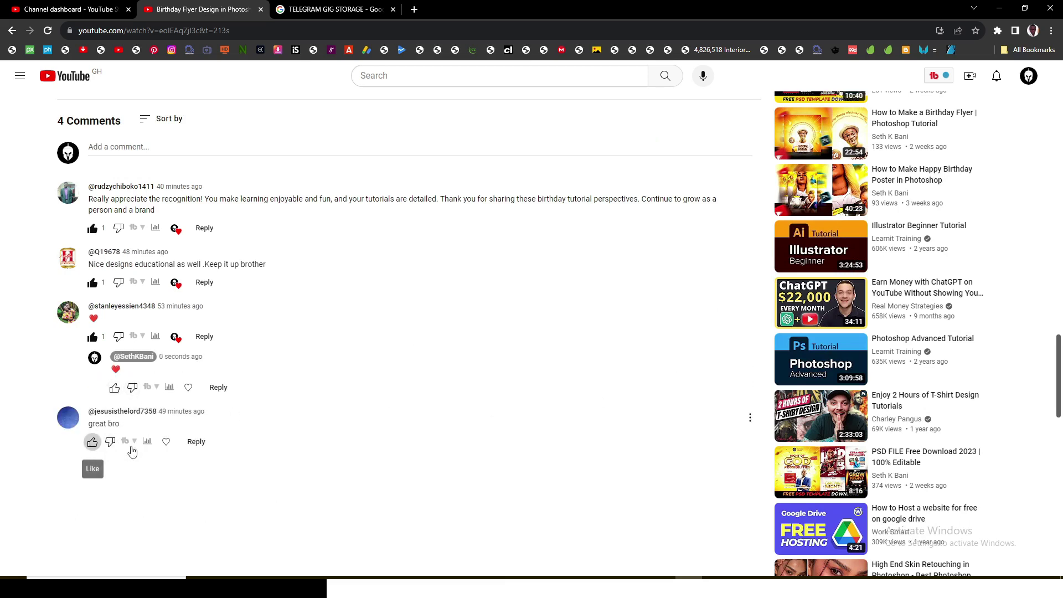
pyautogui.click(173, 442)
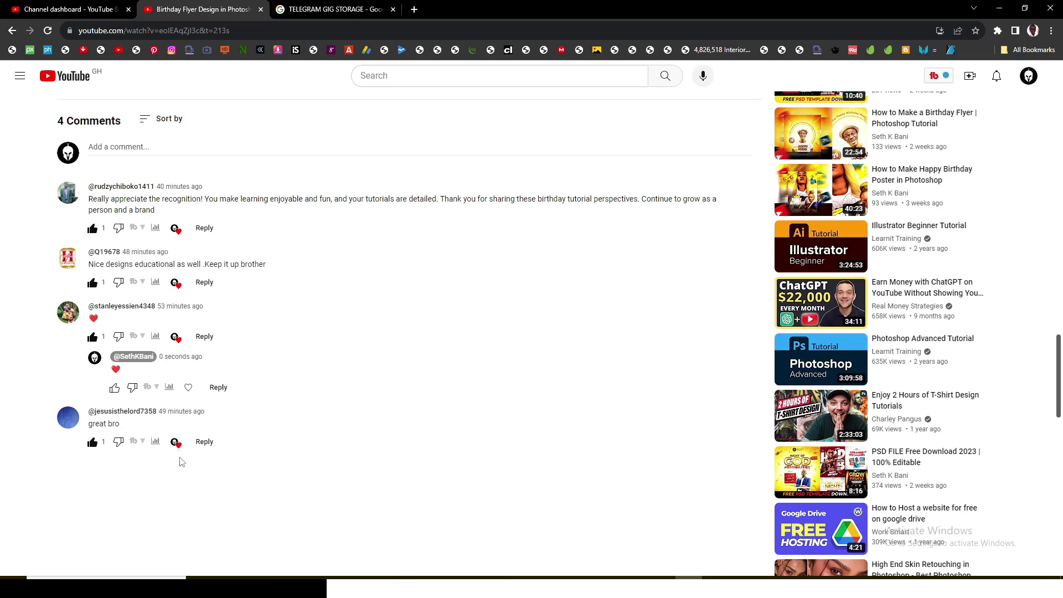
pyautogui.scroll(10, 196, 459)
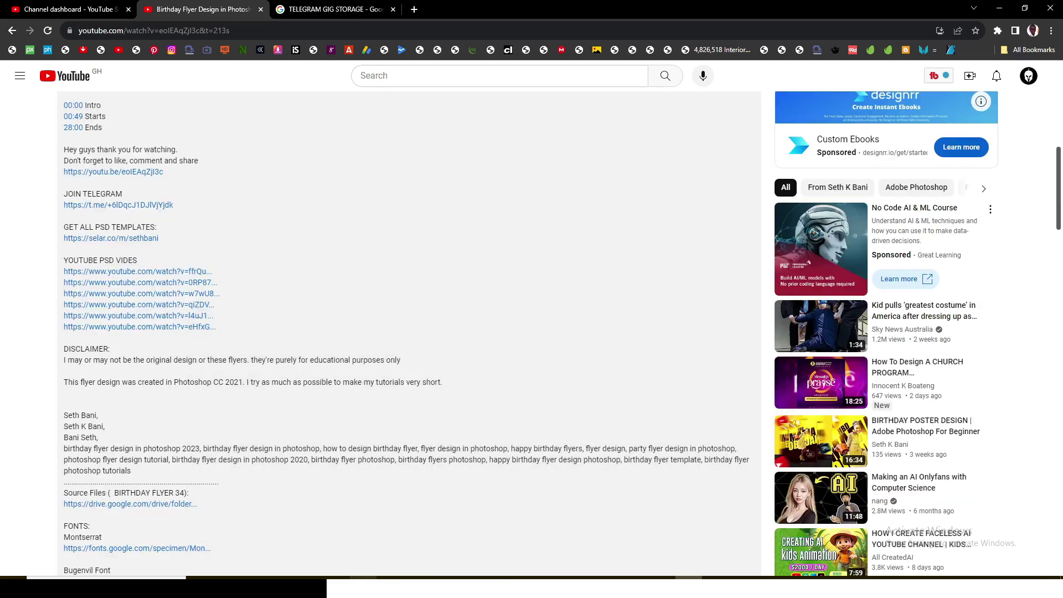
# Switch to File Explorer, open 1.psd from folder 1 of 4 CAROLS in Photoshop, and leave its missing font unresolved
pyautogui.click(997, 10)
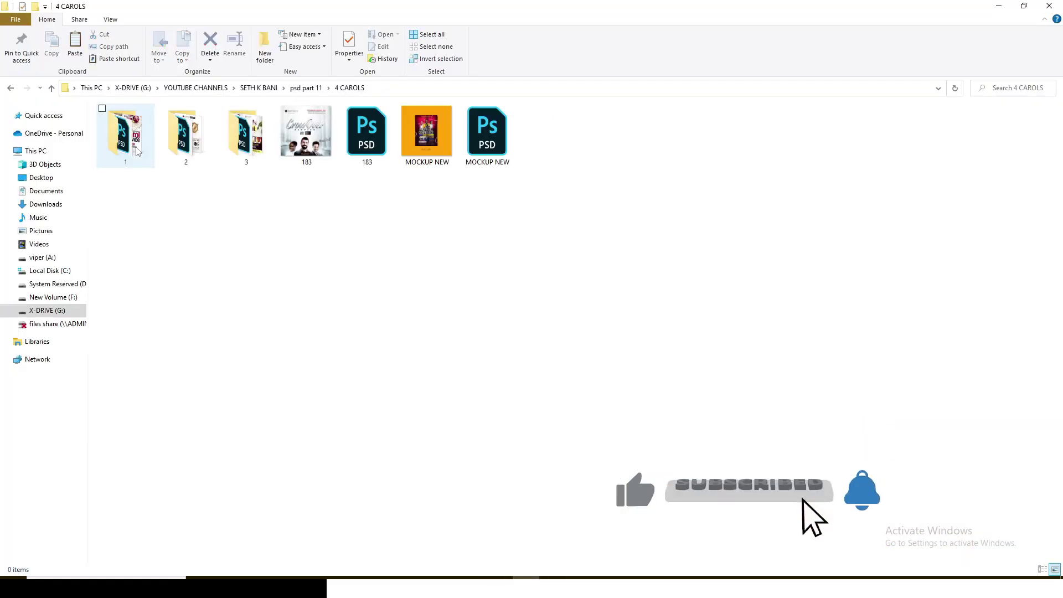
pyautogui.click(134, 151)
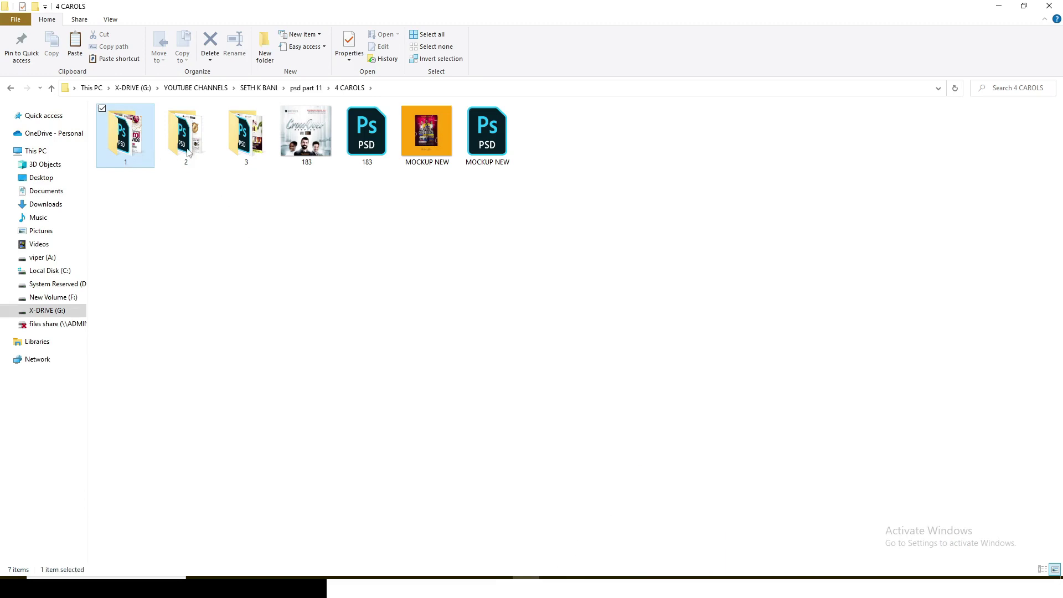
pyautogui.click(426, 150)
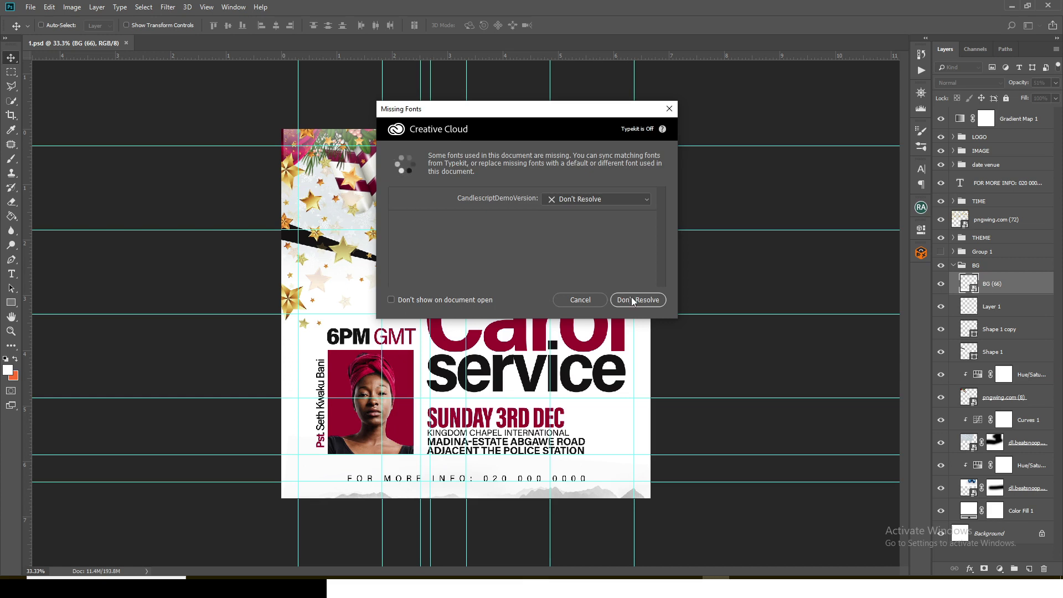
pyautogui.click(635, 299)
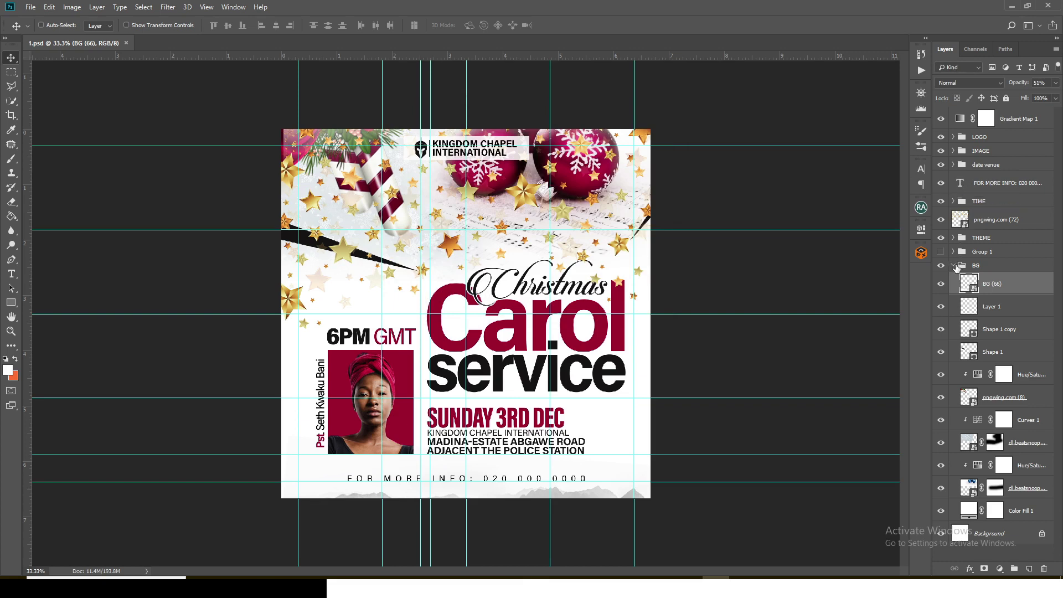
# Collapse the BG group and hide and show it to inspect the flyer's background artwork
pyautogui.click(955, 265)
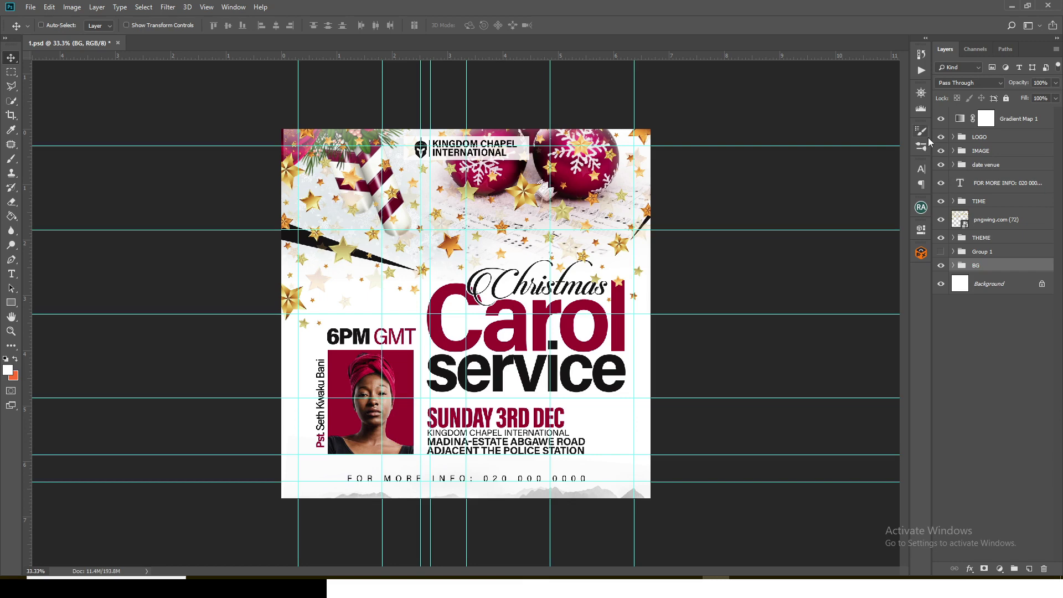
pyautogui.click(941, 265)
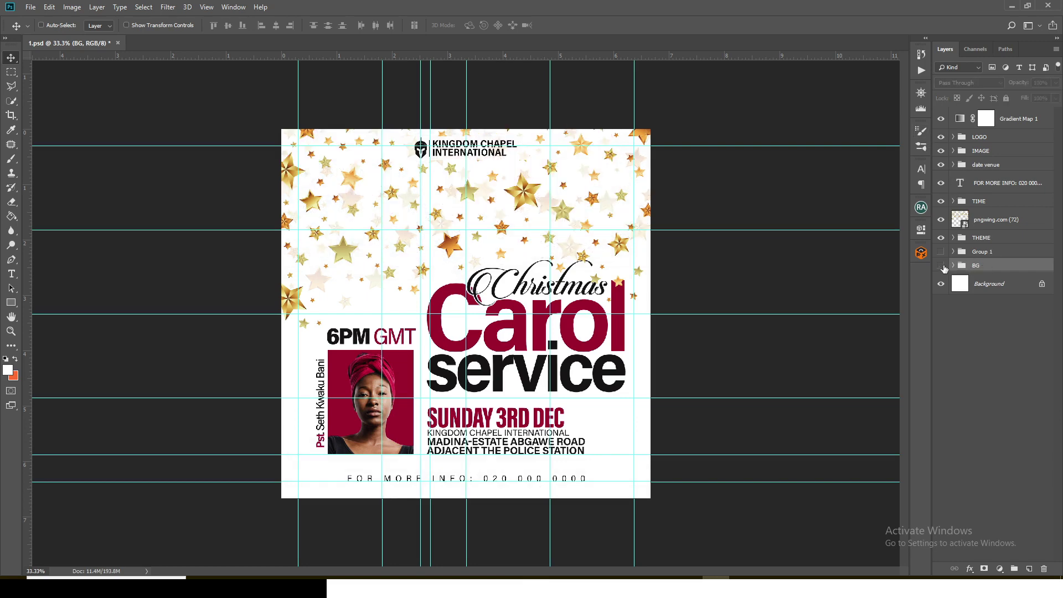
pyautogui.click(941, 266)
# Show and hide Group 1 to check its duplicate title lettering, and delete that group
pyautogui.click(941, 252)
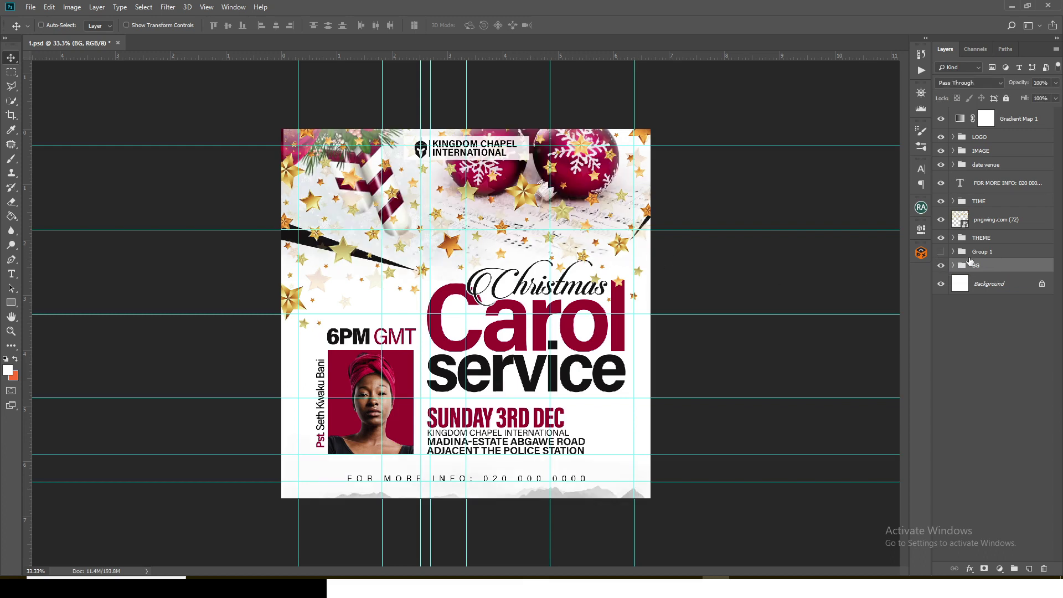
pyautogui.click(940, 251)
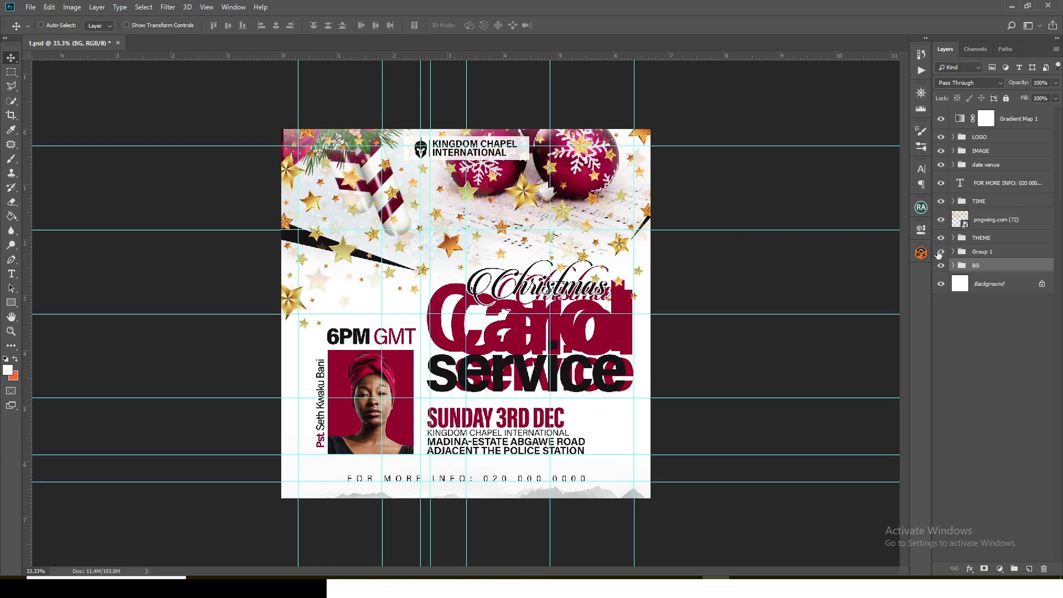
pyautogui.click(940, 253)
pyautogui.click(950, 252)
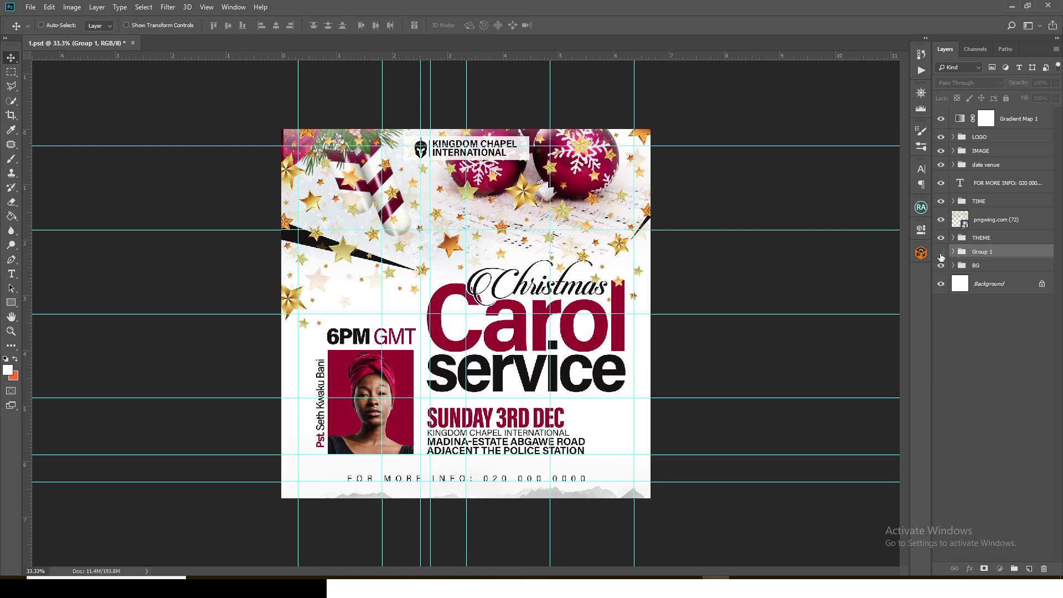
pyautogui.click(941, 253)
pyautogui.click(941, 252)
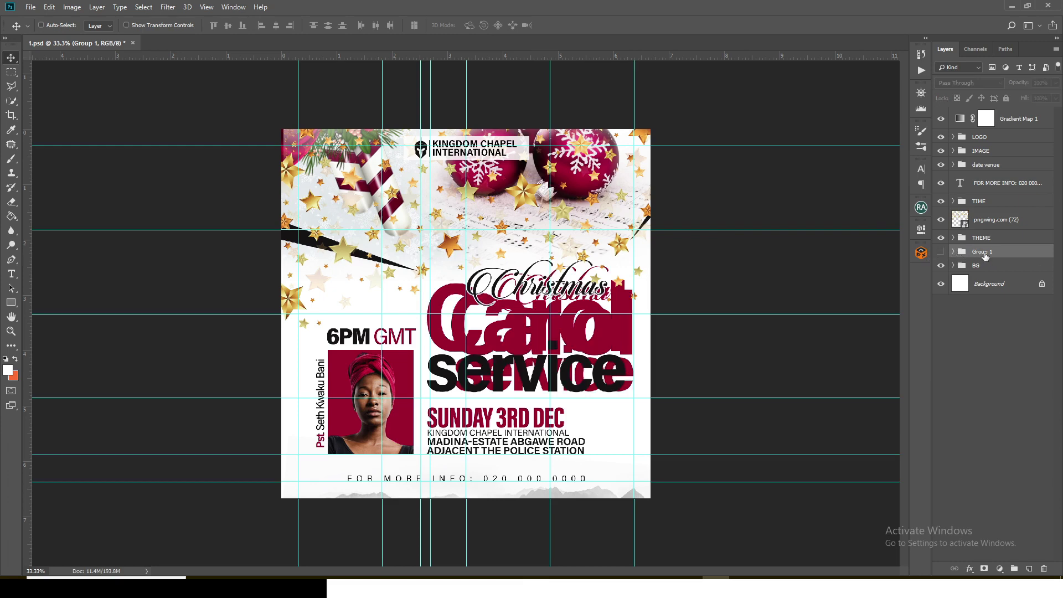
pyautogui.press('Delete')
# Expand the THEME group, inspect the character settings of the Christmas text layer, and collapse the group
pyautogui.click(953, 237)
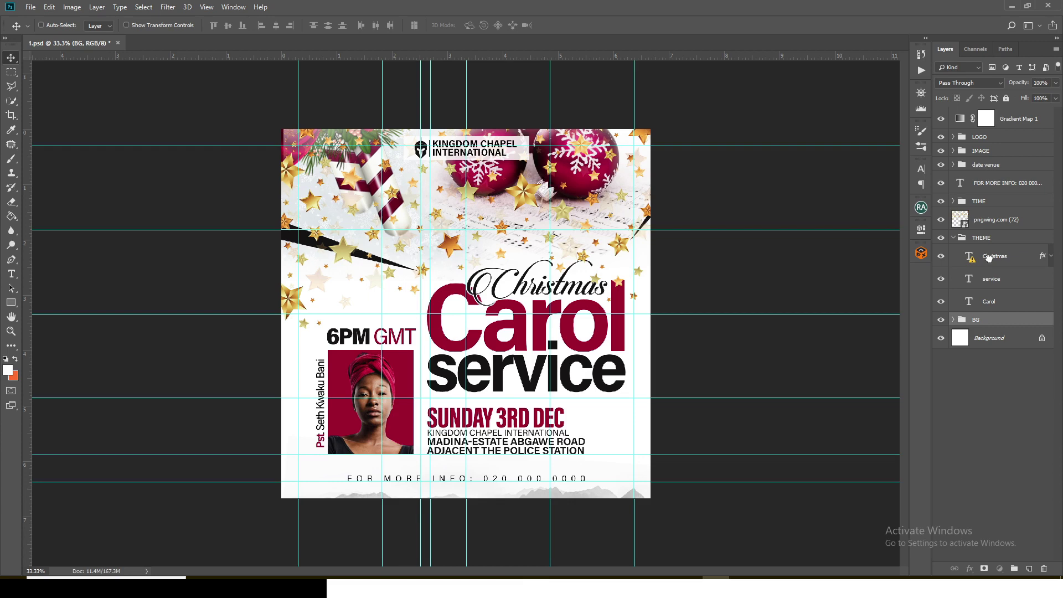
pyautogui.click(989, 257)
pyautogui.click(921, 169)
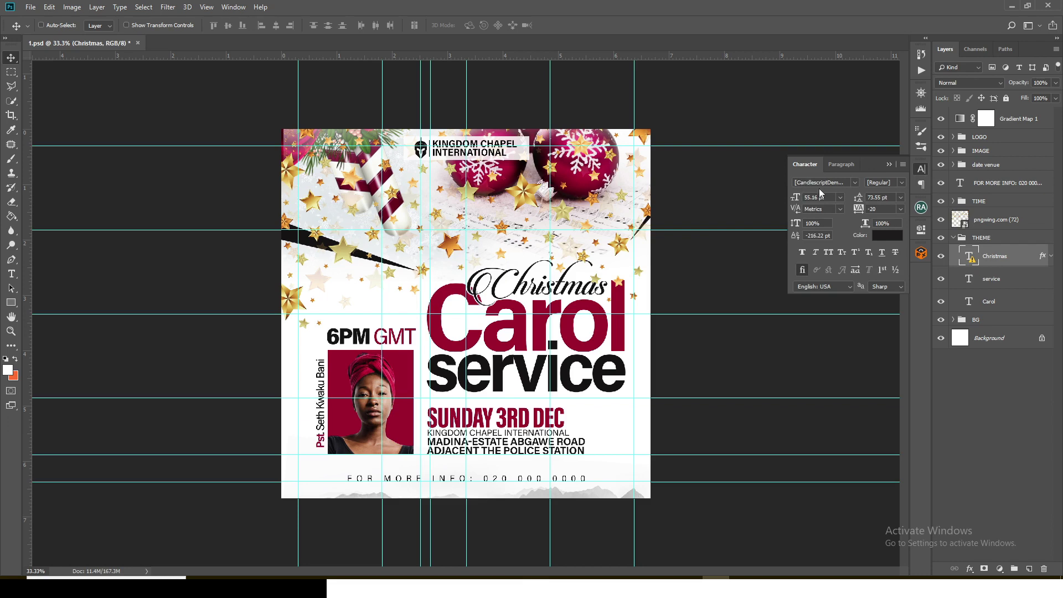
pyautogui.click(889, 163)
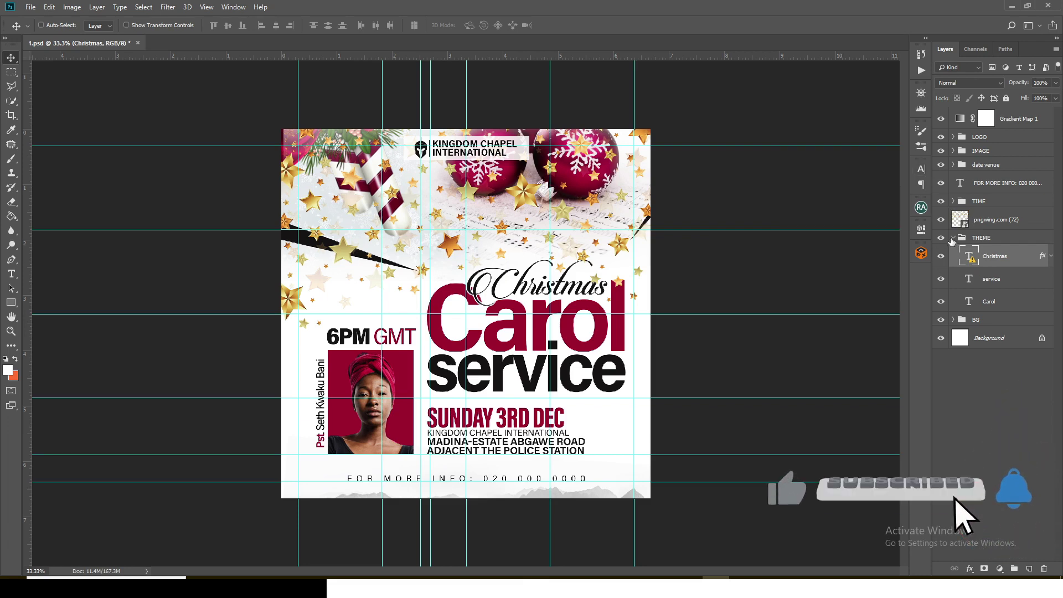
pyautogui.click(951, 241)
pyautogui.click(952, 238)
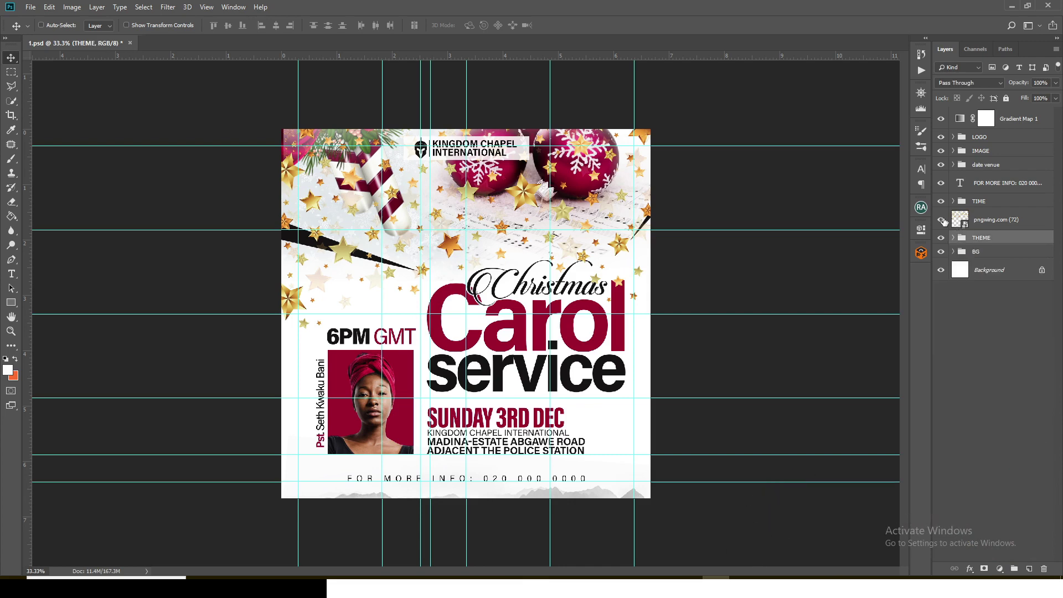
# Hide and show the pngwing.com (72) stars layer and the TIME group, and select the Gradient Map 1 layer for inspection
pyautogui.click(940, 220)
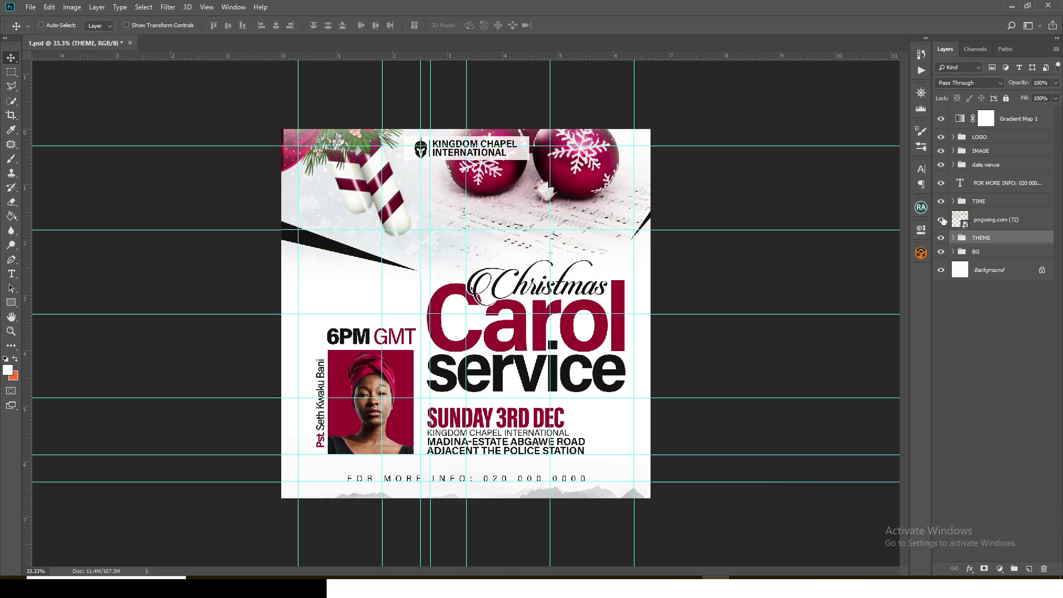
pyautogui.click(941, 220)
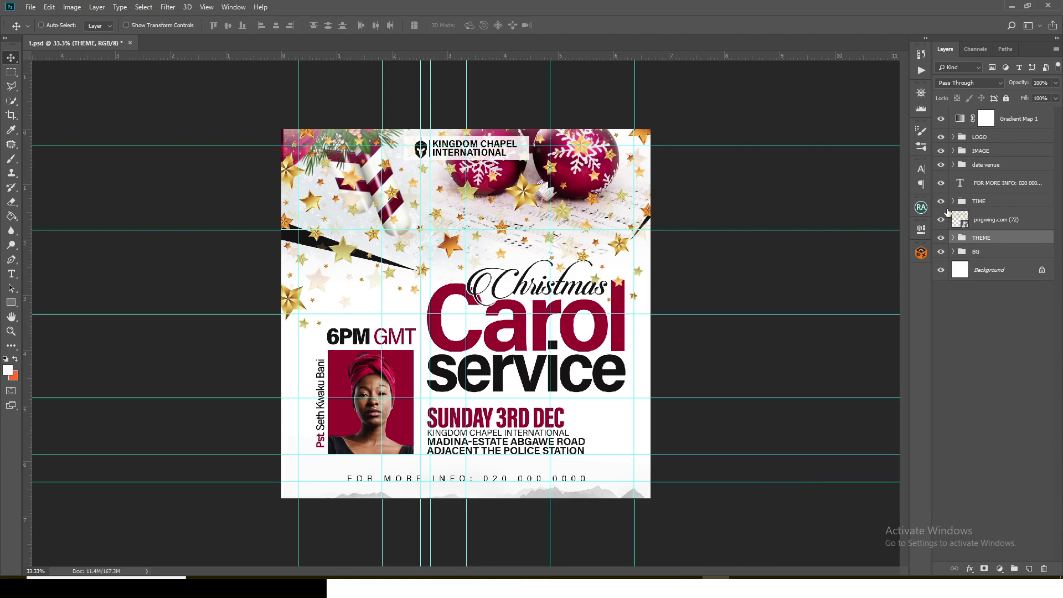
pyautogui.click(942, 203)
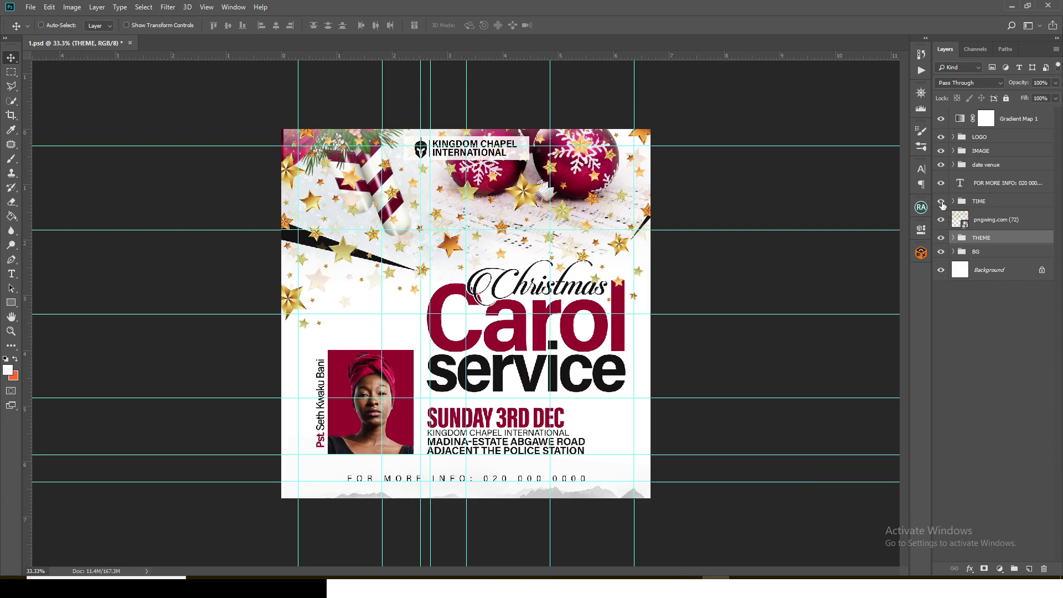
pyautogui.click(941, 203)
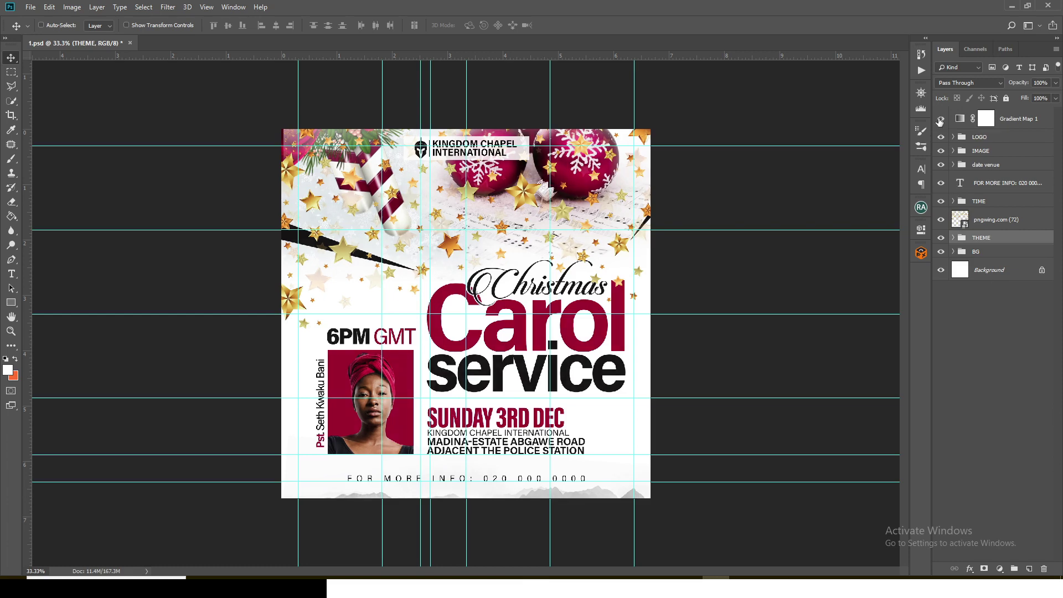
pyautogui.click(1002, 120)
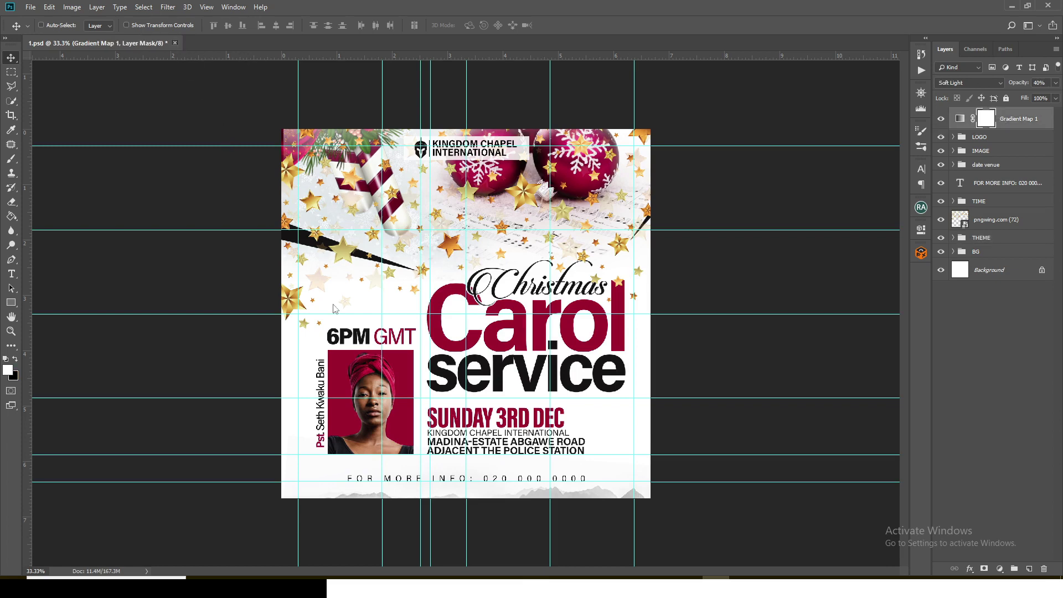
# Close 1.psd without saving changes, and open 2.psd from folder 2 of 4 CAROLS through File Explorer
pyautogui.hotkey('ctrl', 'w')
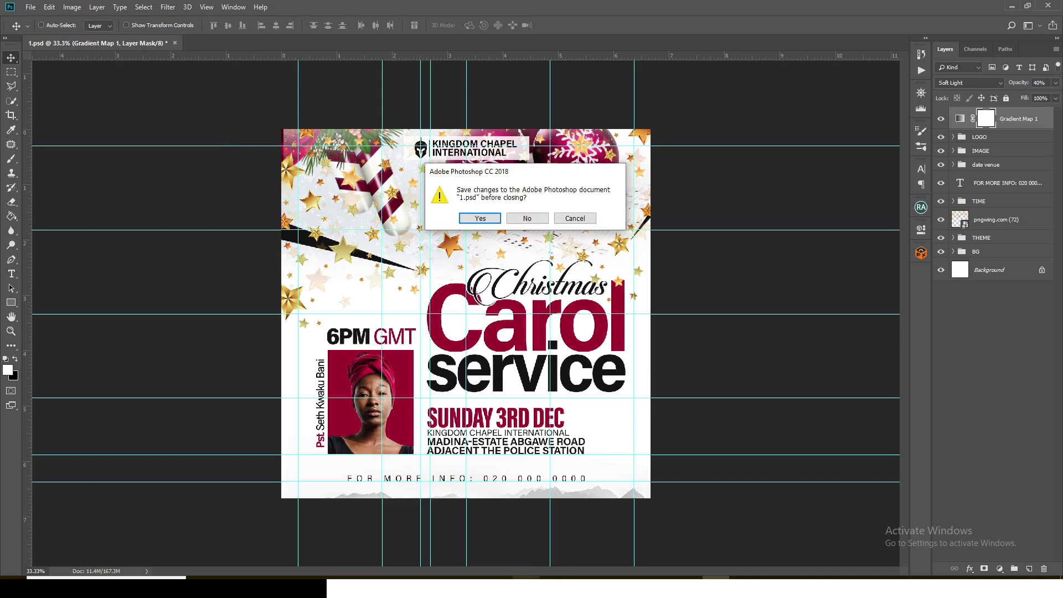
pyautogui.click(526, 218)
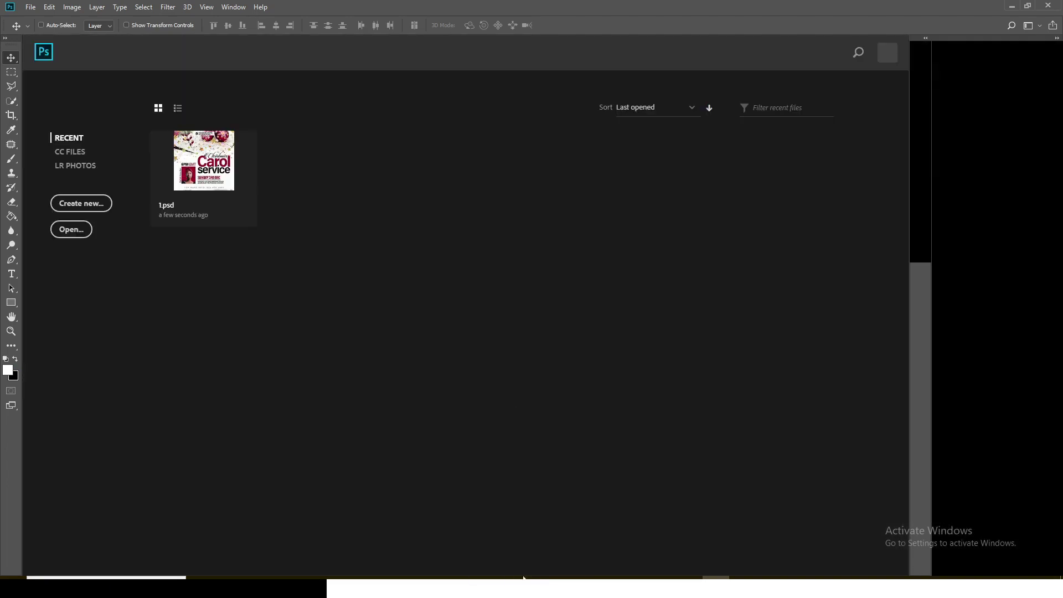
pyautogui.click(525, 577)
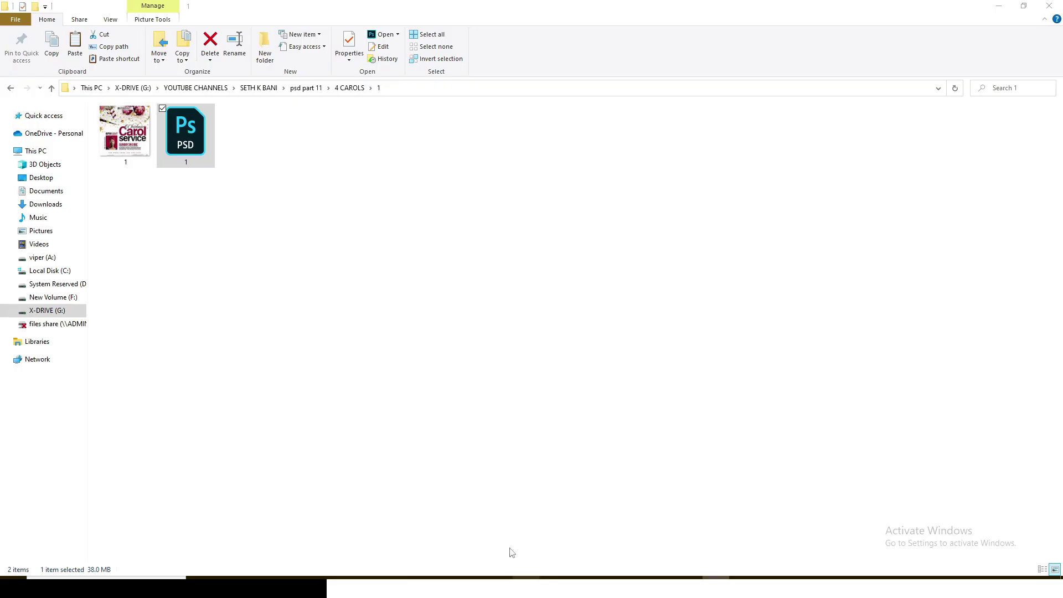
pyautogui.click(11, 88)
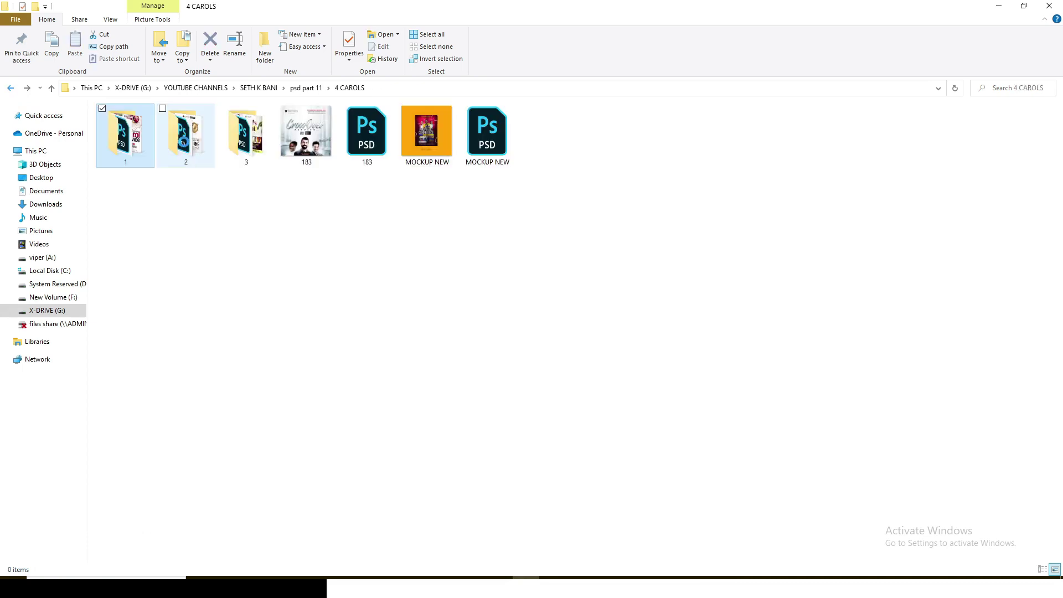
pyautogui.click(189, 142)
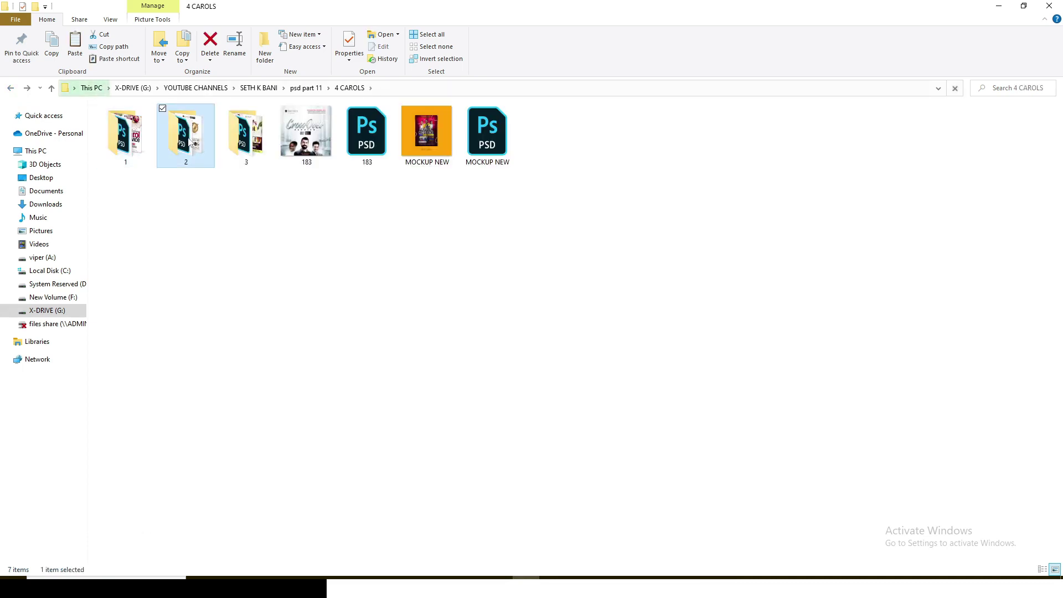
pyautogui.doubleClick(189, 141)
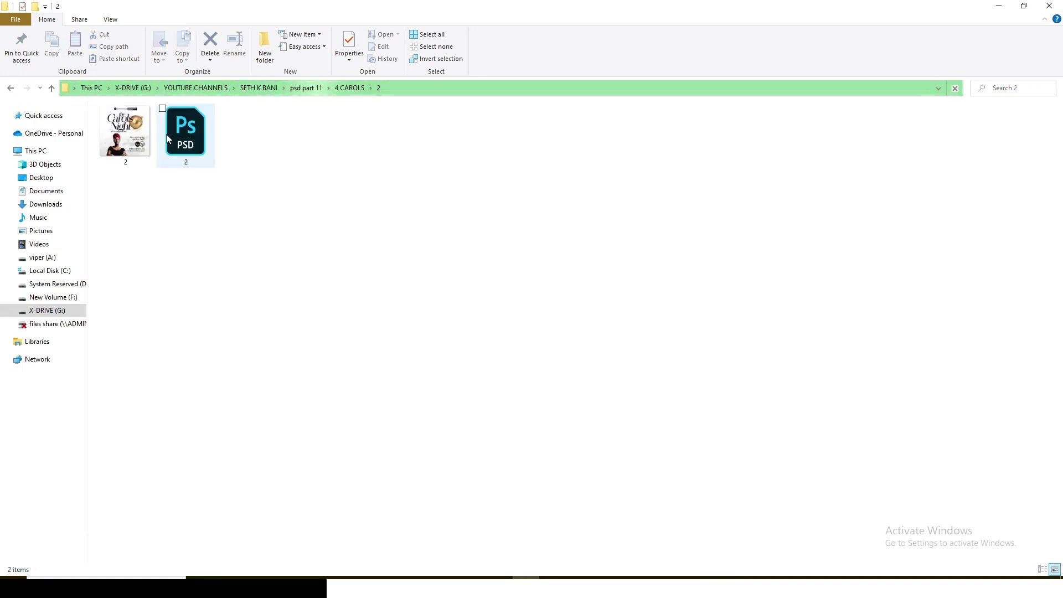
pyautogui.doubleClick(187, 138)
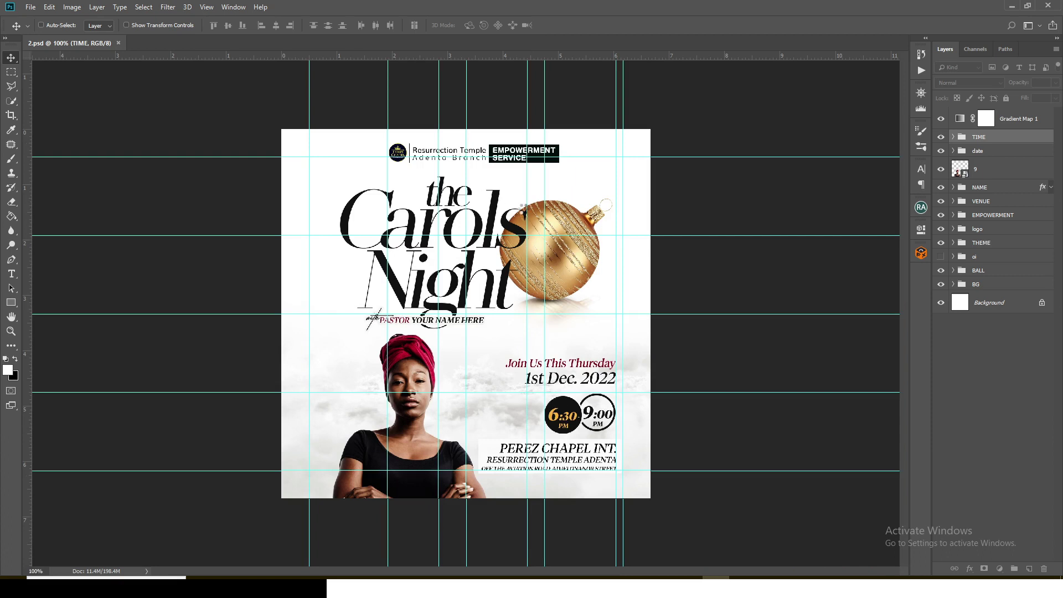
# Leave the missing fonts unresolved, and hide and show the BG and BALL groups to check their content
pyautogui.click(637, 300)
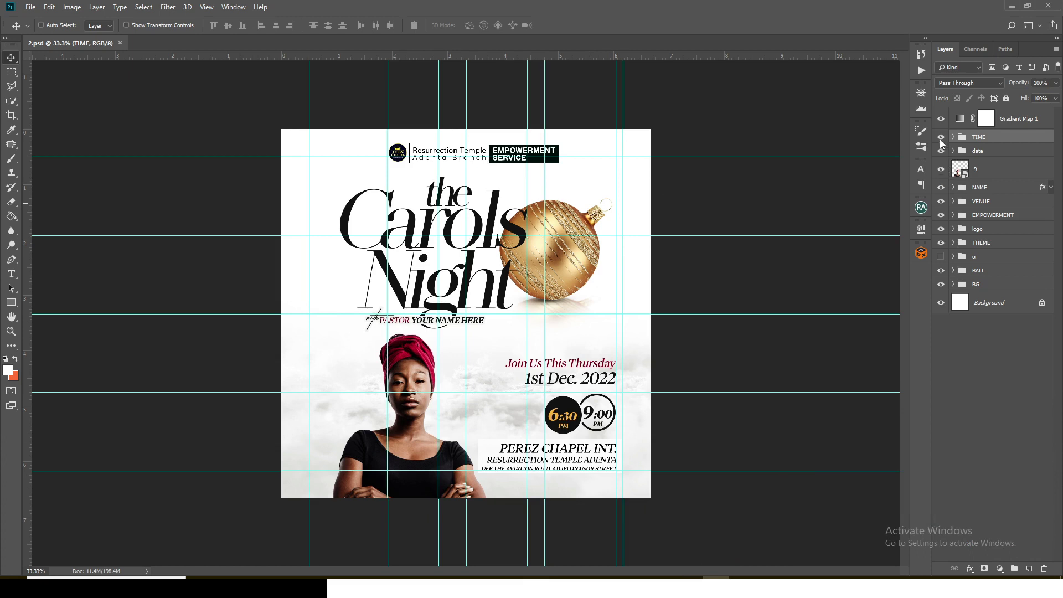
pyautogui.click(941, 284)
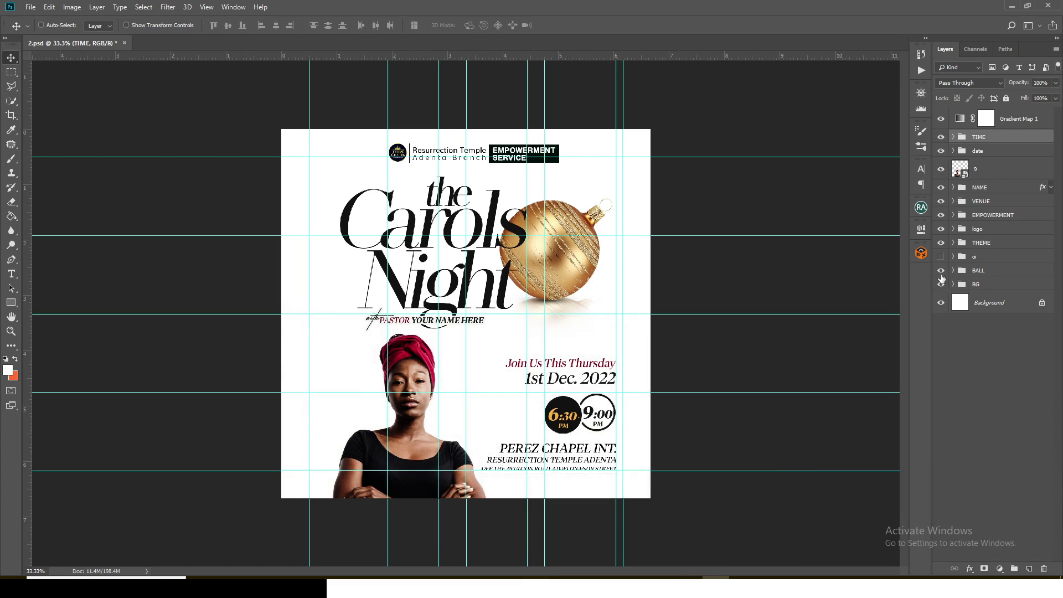
pyautogui.click(941, 284)
pyautogui.click(939, 271)
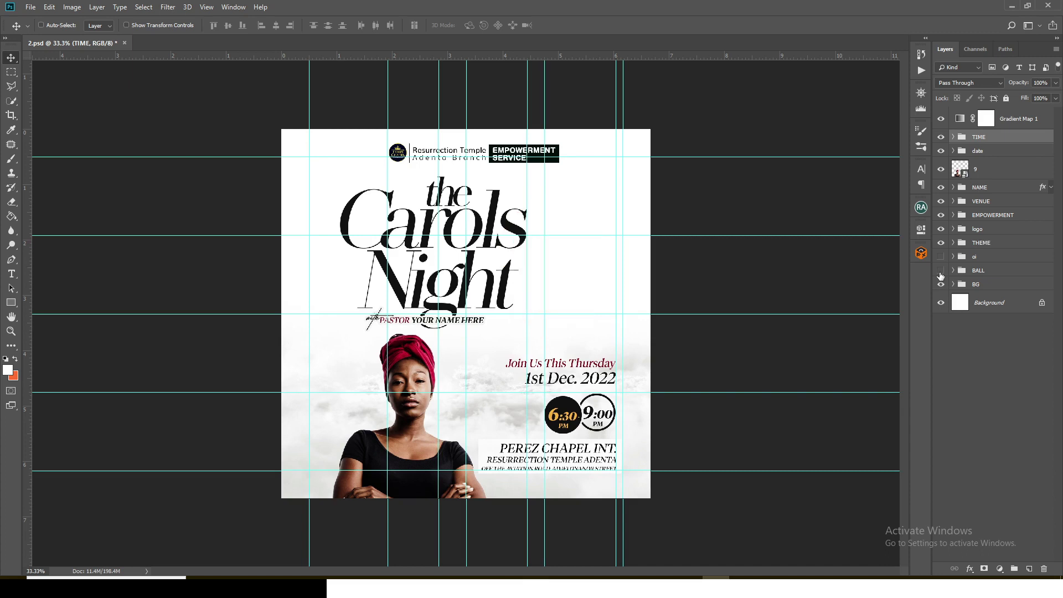
pyautogui.moveTo(940, 271); pyautogui.dragTo(940, 258)
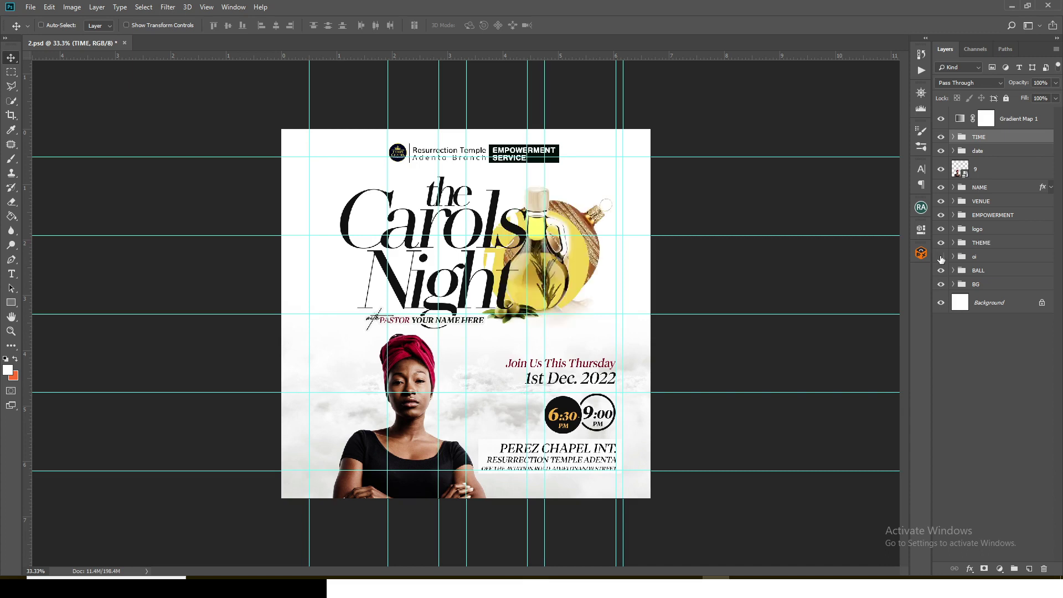
# Toggle the visibility of the oil-bottle group above BALL, and delete that group
pyautogui.click(941, 256)
pyautogui.hotkey('ctrl', 'z')
pyautogui.click(975, 259)
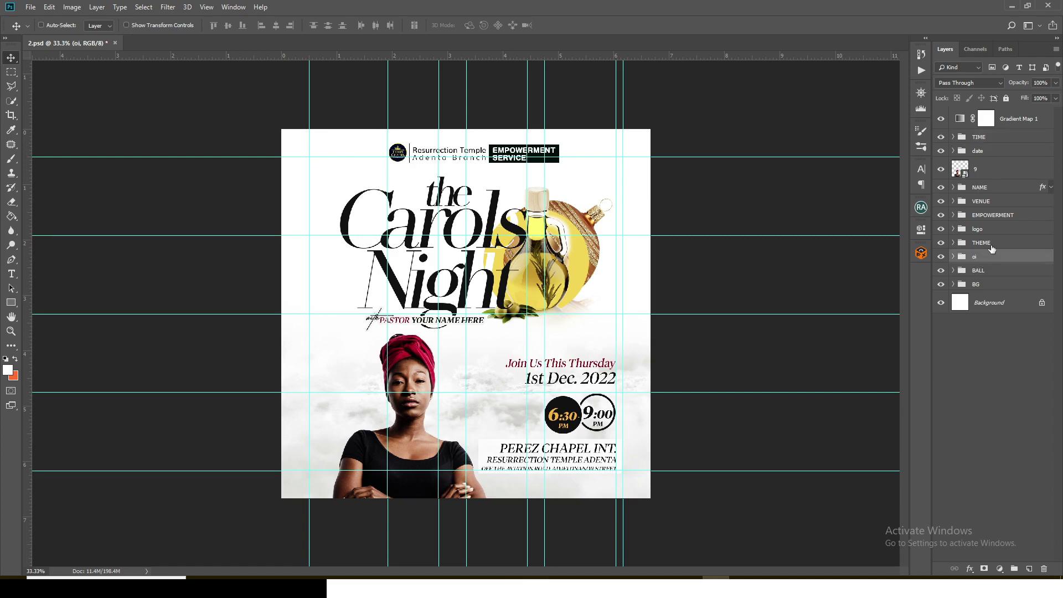
pyautogui.press('Delete')
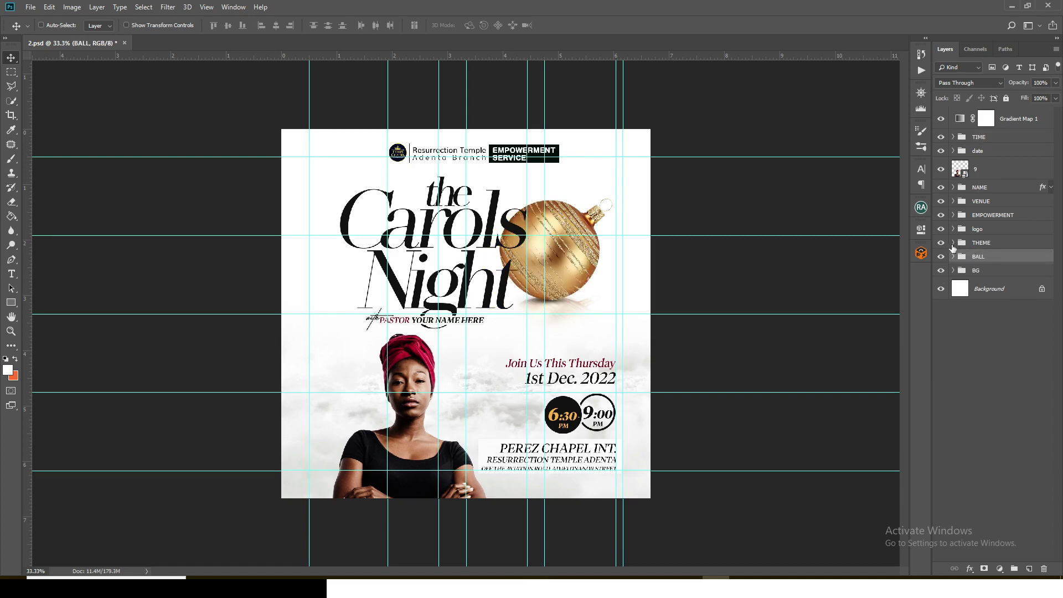
# Hide and show the VENUE group and the portrait layer 9 to check their content
pyautogui.click(982, 231)
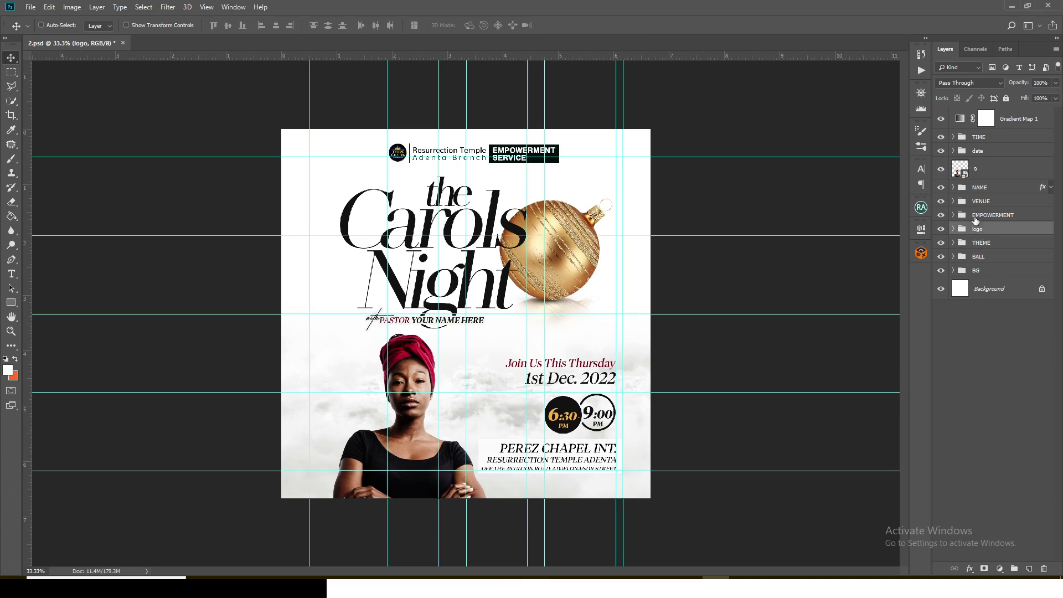
pyautogui.click(941, 203)
pyautogui.click(941, 202)
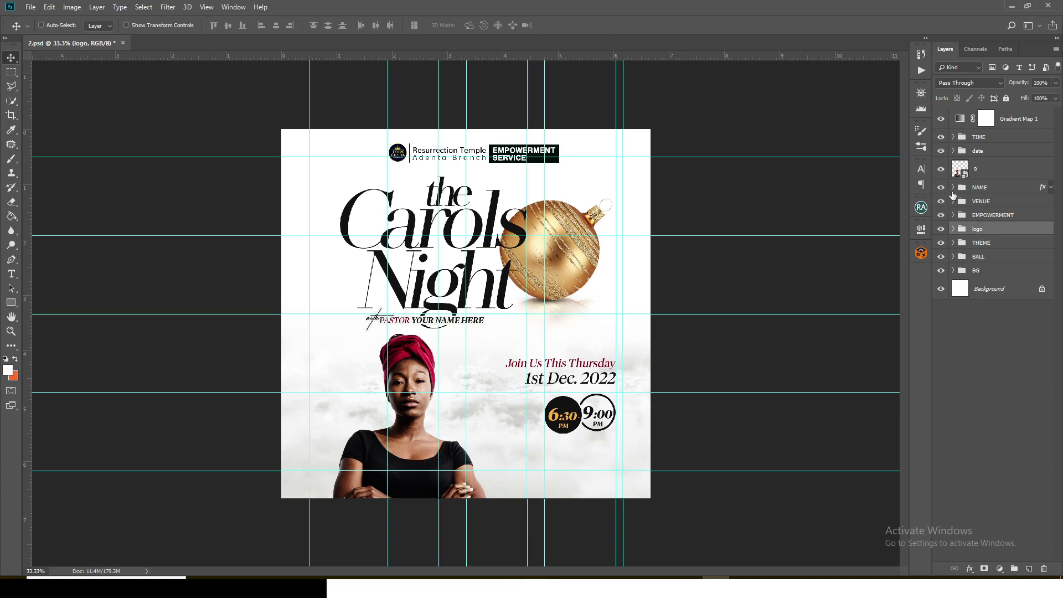
pyautogui.click(941, 173)
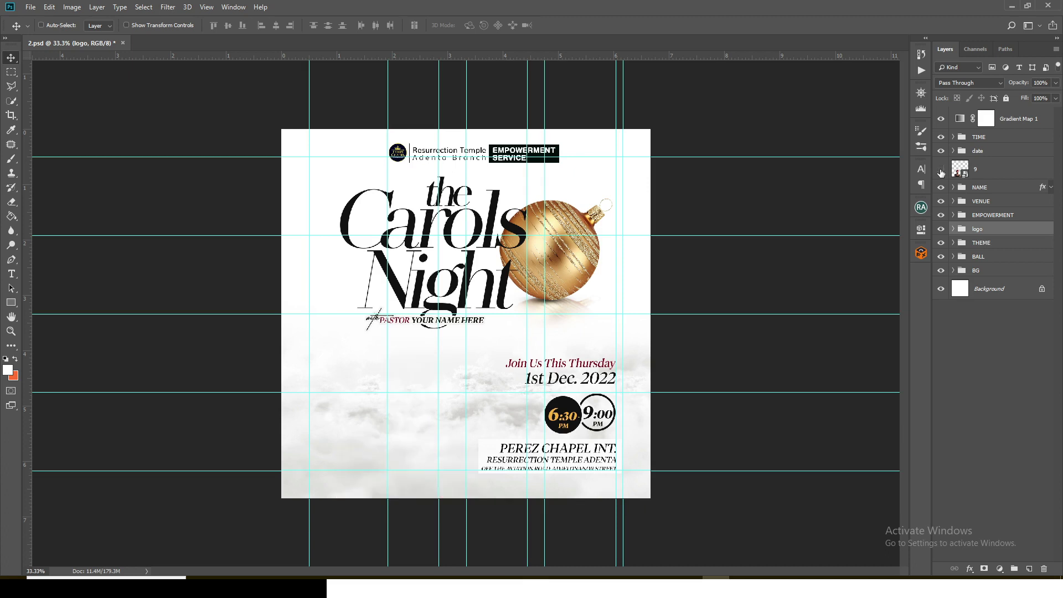
pyautogui.click(940, 170)
# Select layer 9 to examine its smart-object options, and hide and show Gradient Map 1 to check its color effect
pyautogui.click(987, 175)
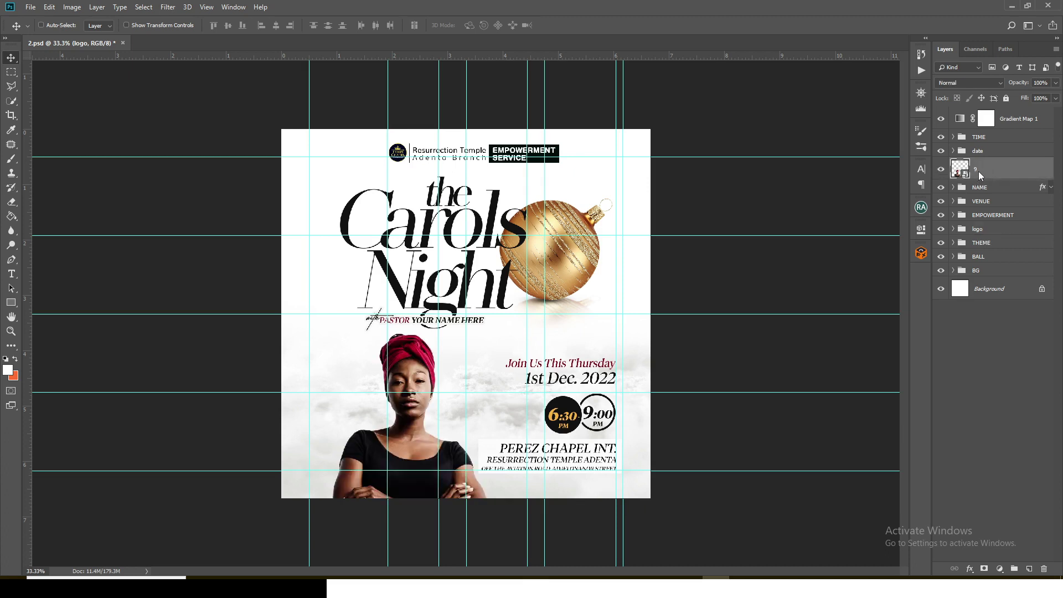
pyautogui.rightClick(978, 171)
pyautogui.click(914, 220)
pyautogui.hotkey('ctrl', 's')
pyautogui.click(939, 118)
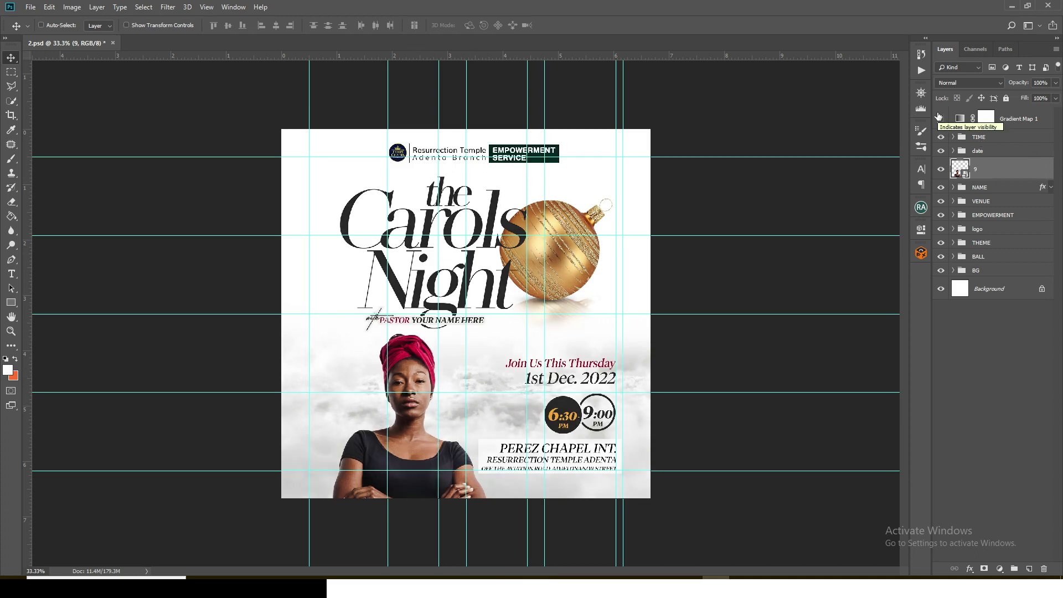
pyautogui.click(939, 118)
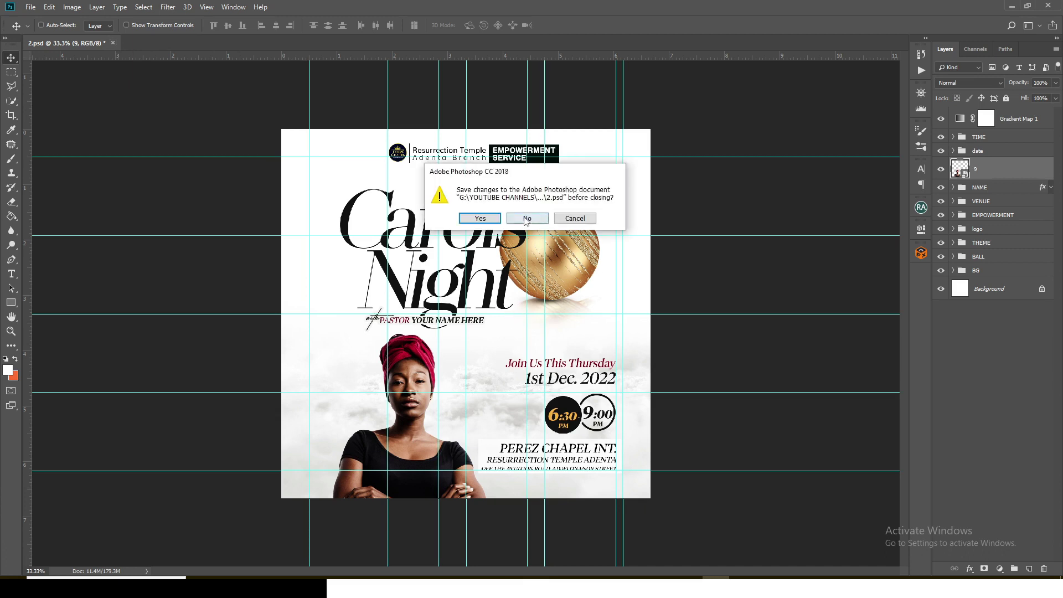
# Close 2.psd without saving changes, and open the 2.psd file from folder 3 of 4 CAROLS through File Explorer
pyautogui.click(525, 218)
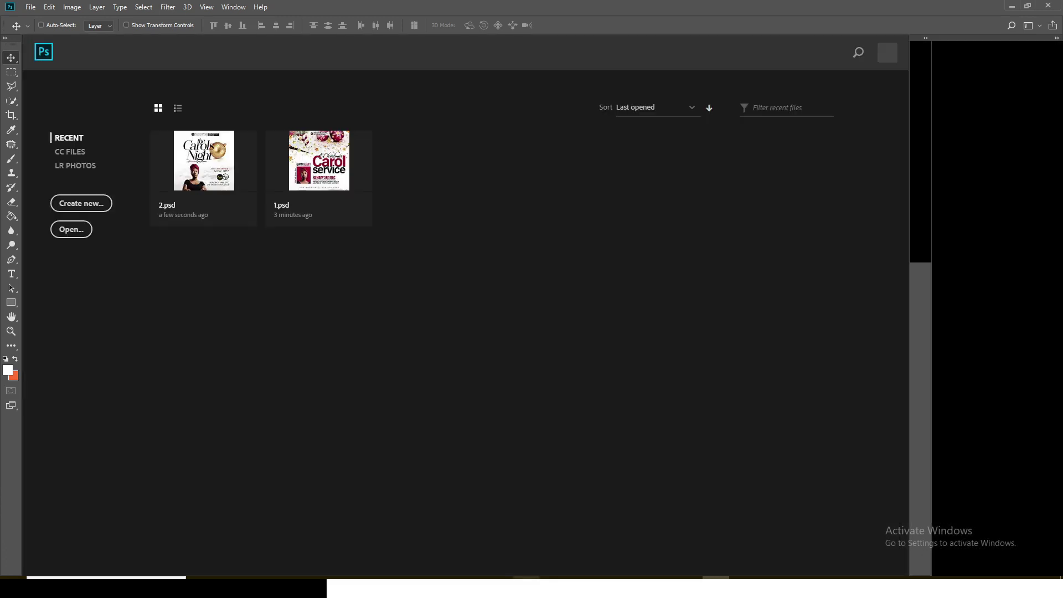
pyautogui.hotkey('alt', 'Tab')
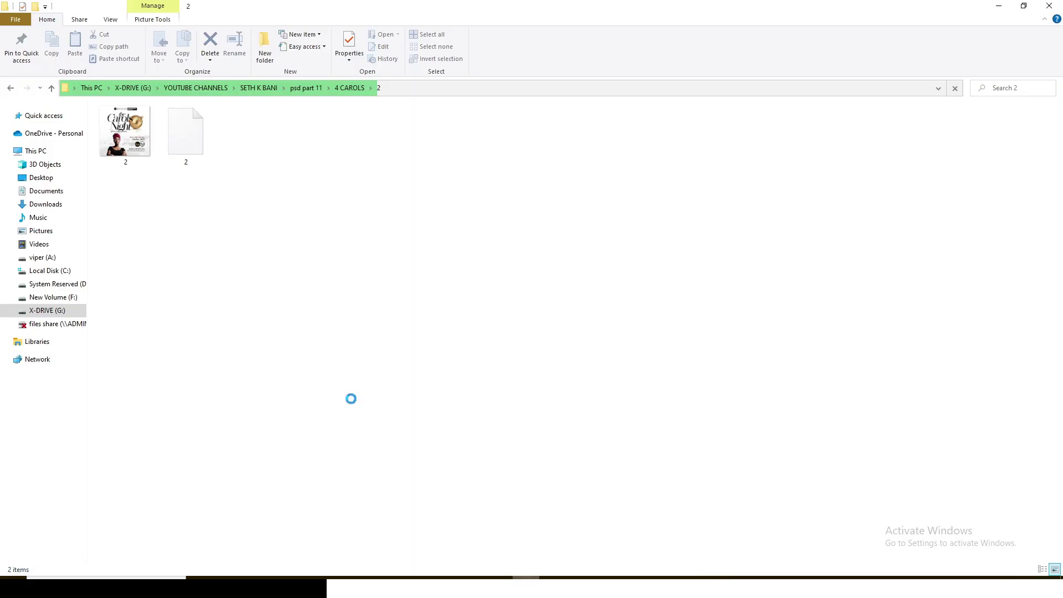
pyautogui.click(10, 89)
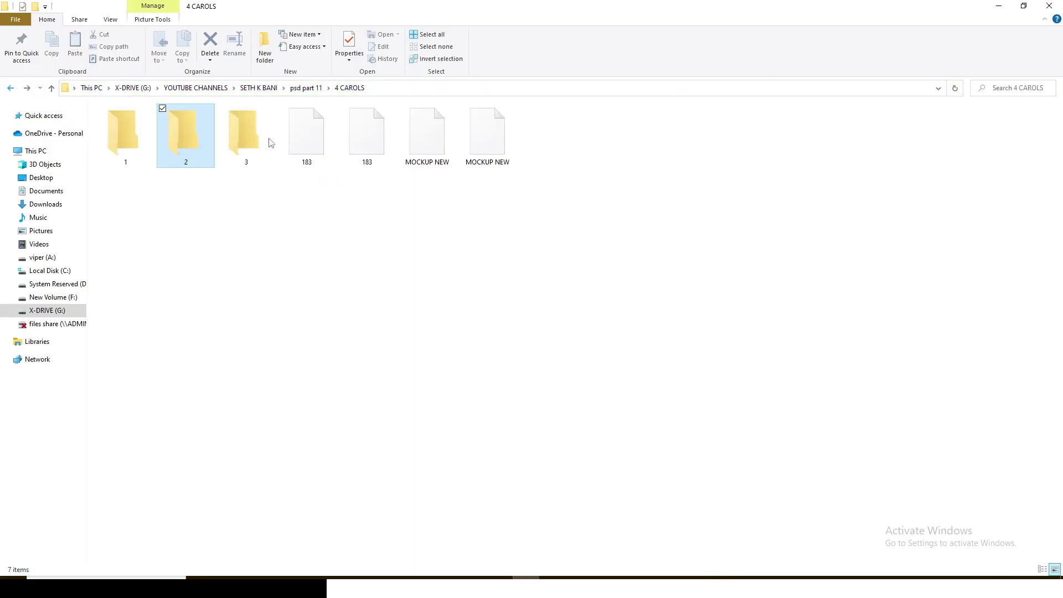
pyautogui.click(260, 137)
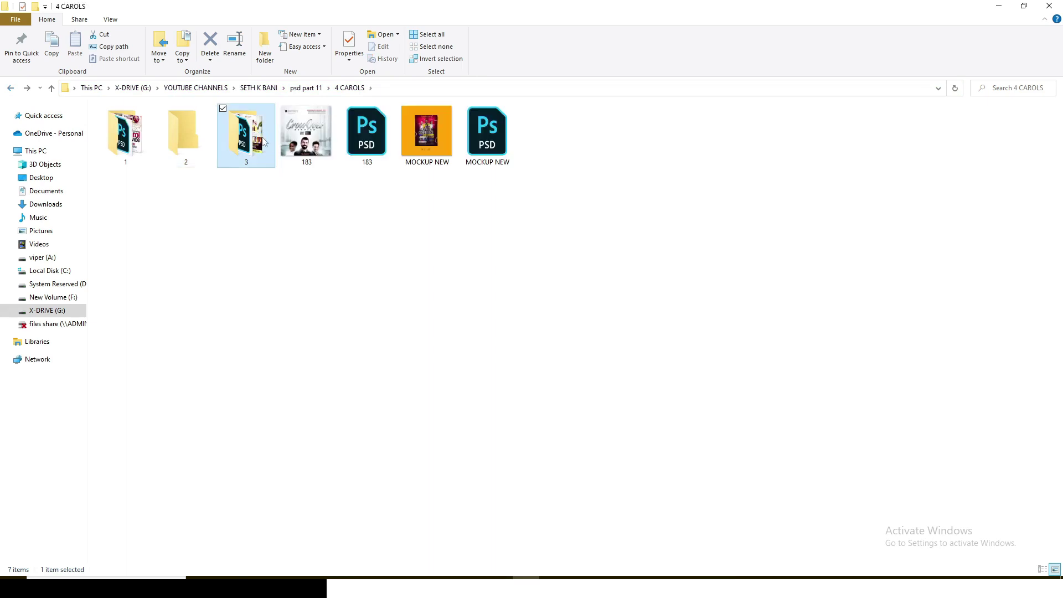
pyautogui.doubleClick(252, 140)
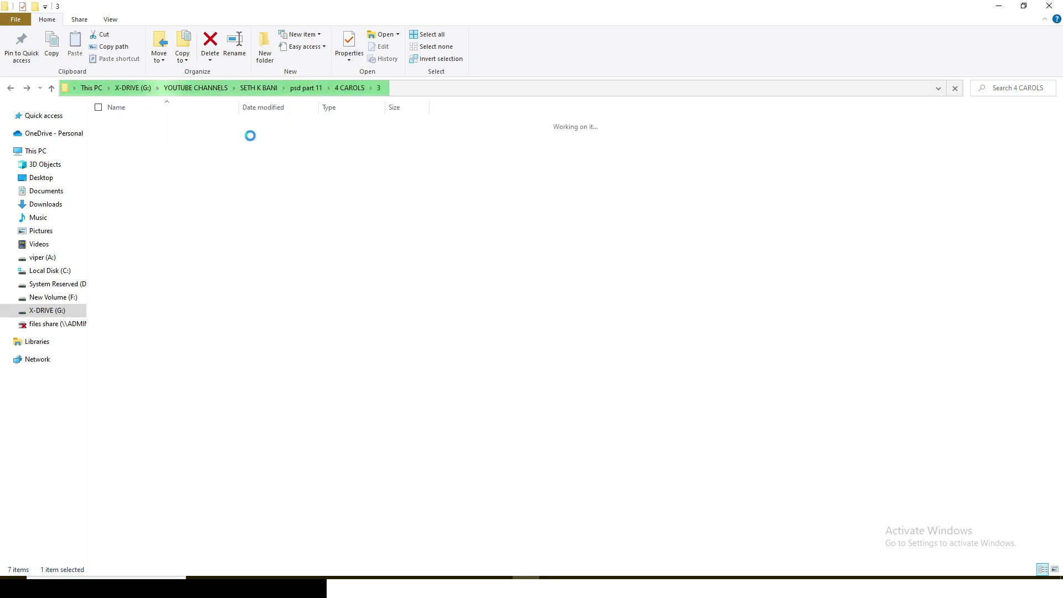
pyautogui.press('super+Down')
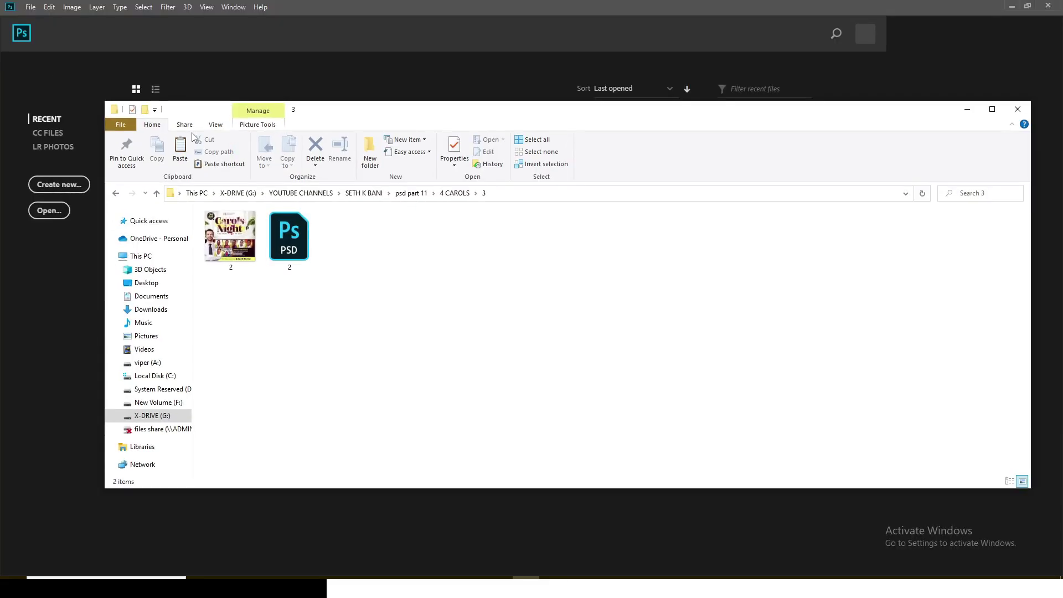
pyautogui.doubleClick(395, 115)
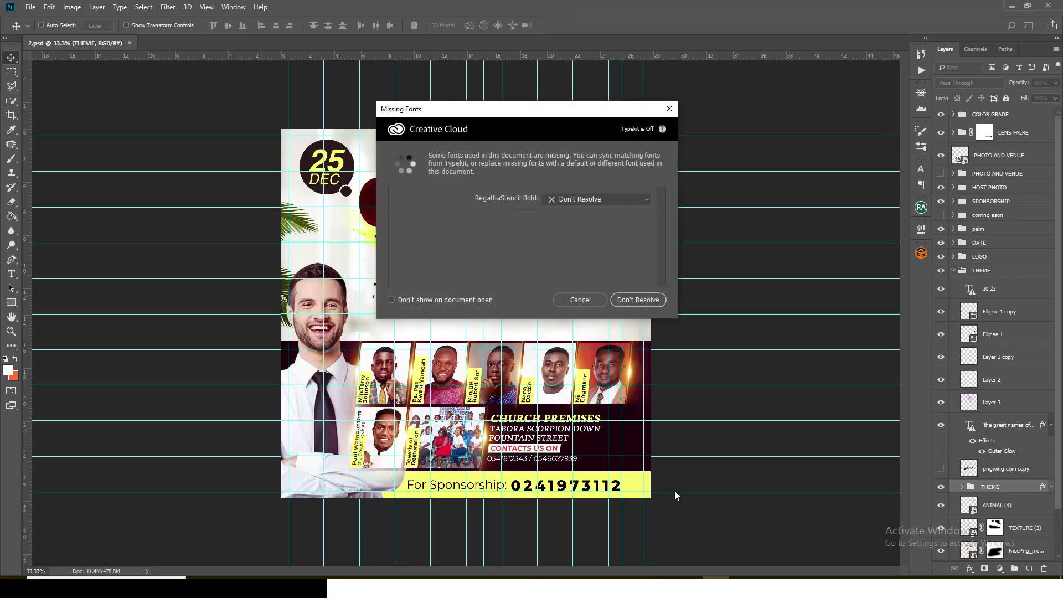
# Leave the missing font unresolved, hide the guides, fit the flyer on screen, and collapse the THEME group
pyautogui.click(630, 301)
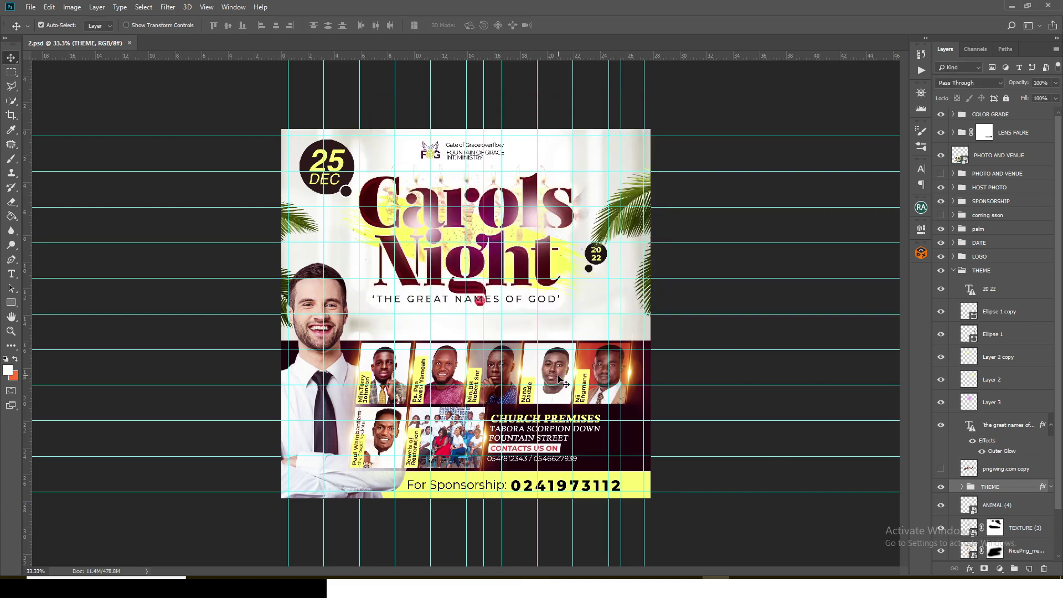
pyautogui.hotkey('ctrl', ';')
pyautogui.hotkey('ctrl', '0')
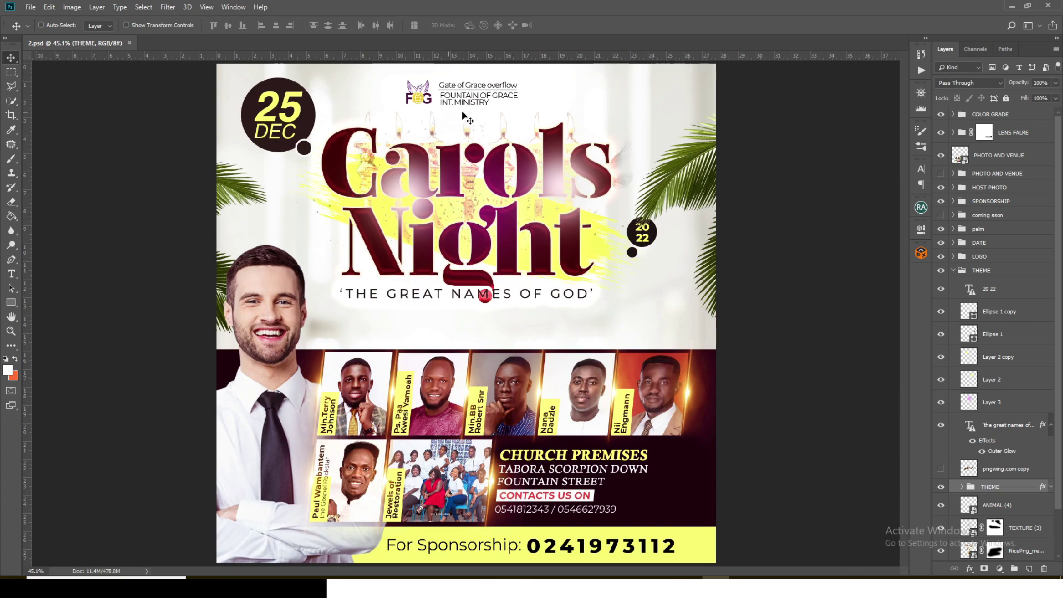
pyautogui.click(953, 271)
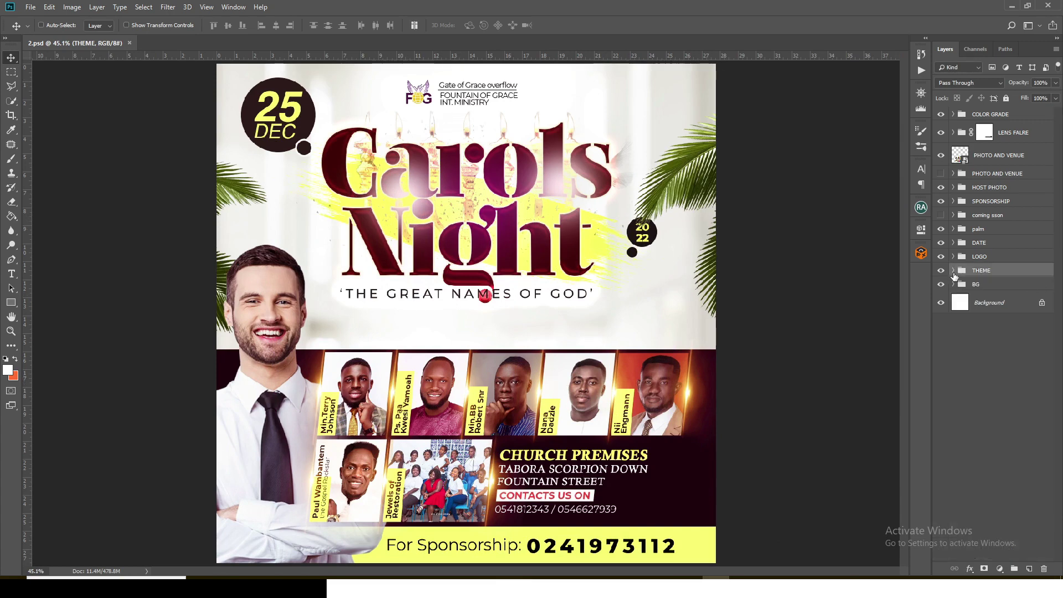
# Toggle the BG group to check it, and hide all groups and layers from COLOR GRADE down to BG
pyautogui.click(940, 173)
pyautogui.click(940, 114)
pyautogui.click(940, 285)
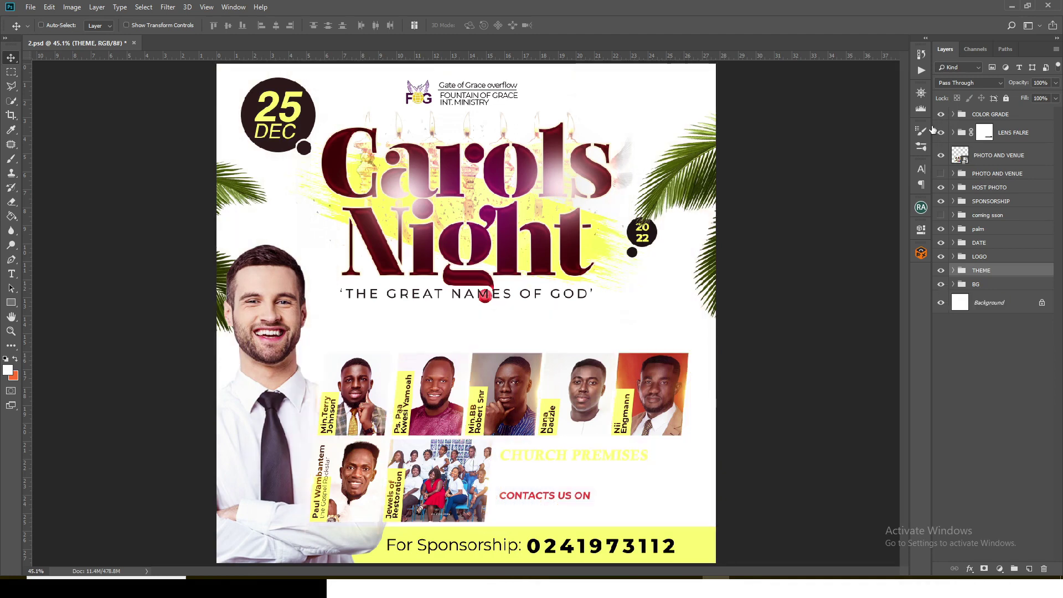
pyautogui.moveTo(940, 118); pyautogui.dragTo(957, 287)
# Show the BG group, expand it to inspect its background layers, and collapse it
pyautogui.click(940, 283)
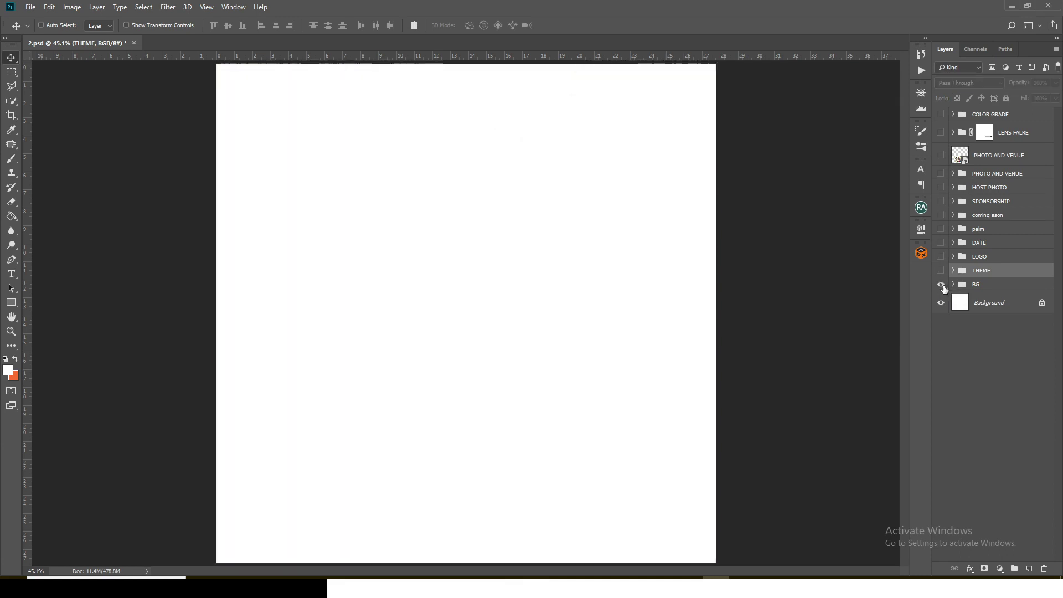
pyautogui.click(940, 284)
pyautogui.click(953, 284)
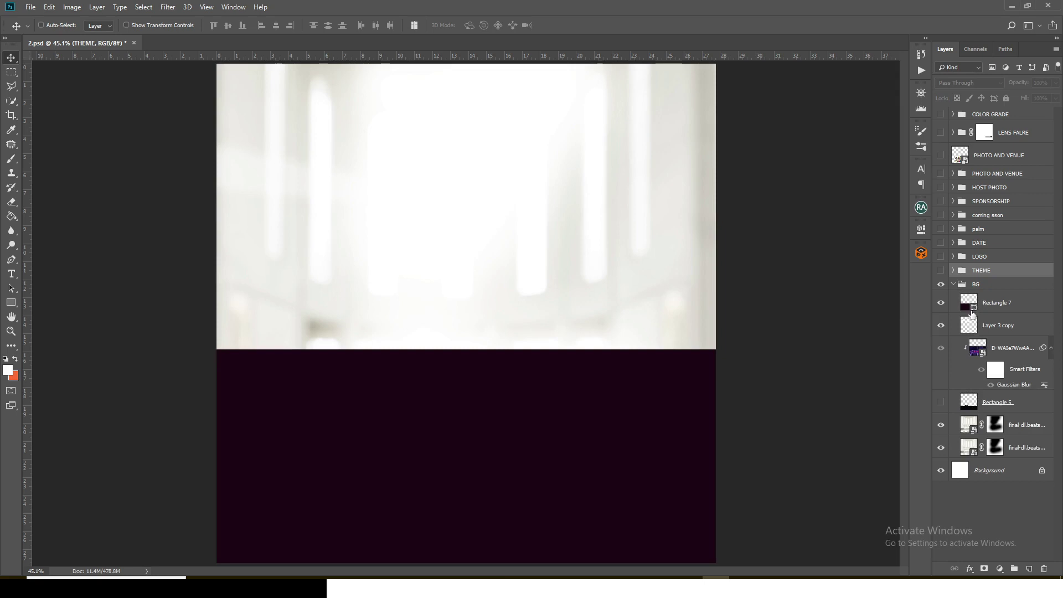
pyautogui.click(953, 284)
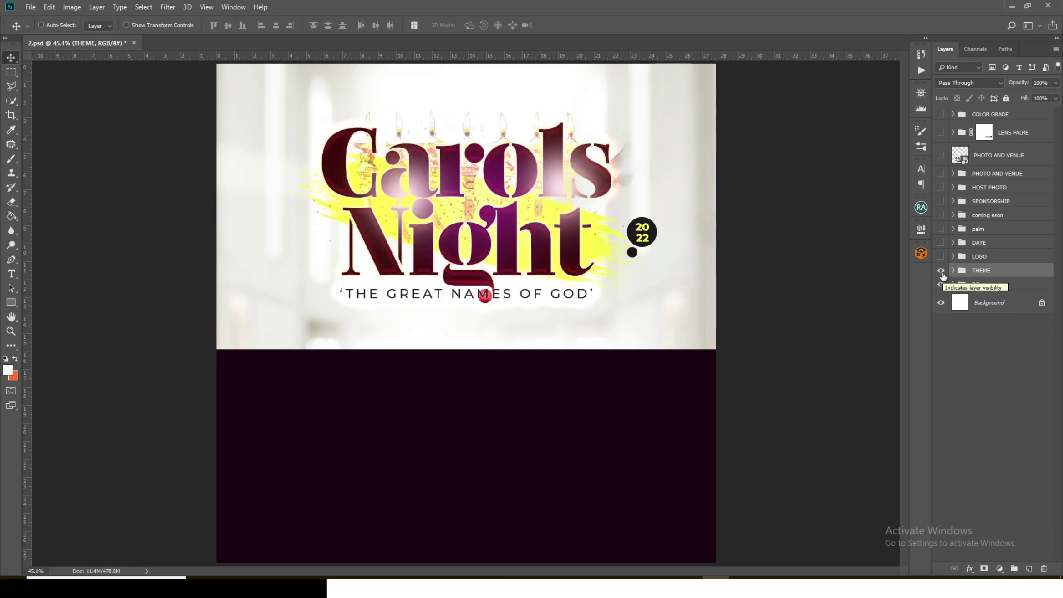
# Expand the THEME group, inspect the nested THEME title group's text layers, undo the accidental group move, and collapse THEME
pyautogui.click(953, 270)
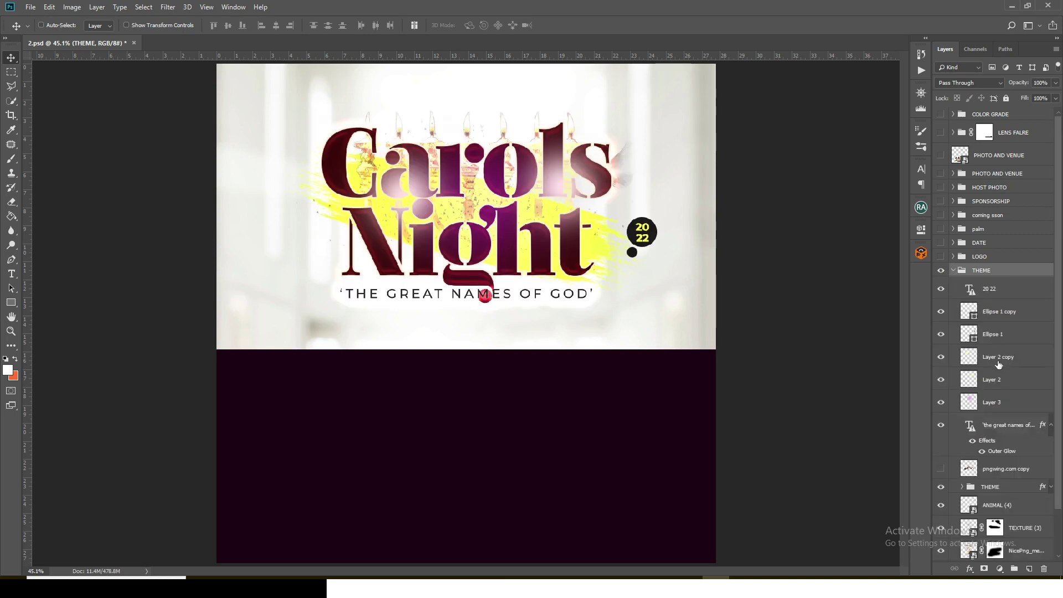
pyautogui.scroll(-3, 984, 370)
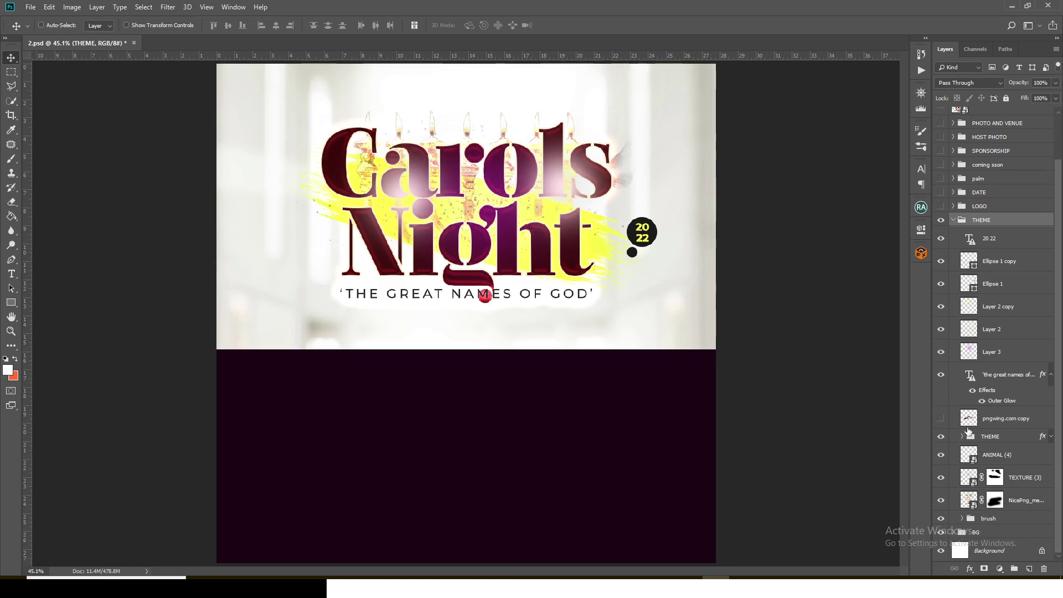
pyautogui.click(942, 436)
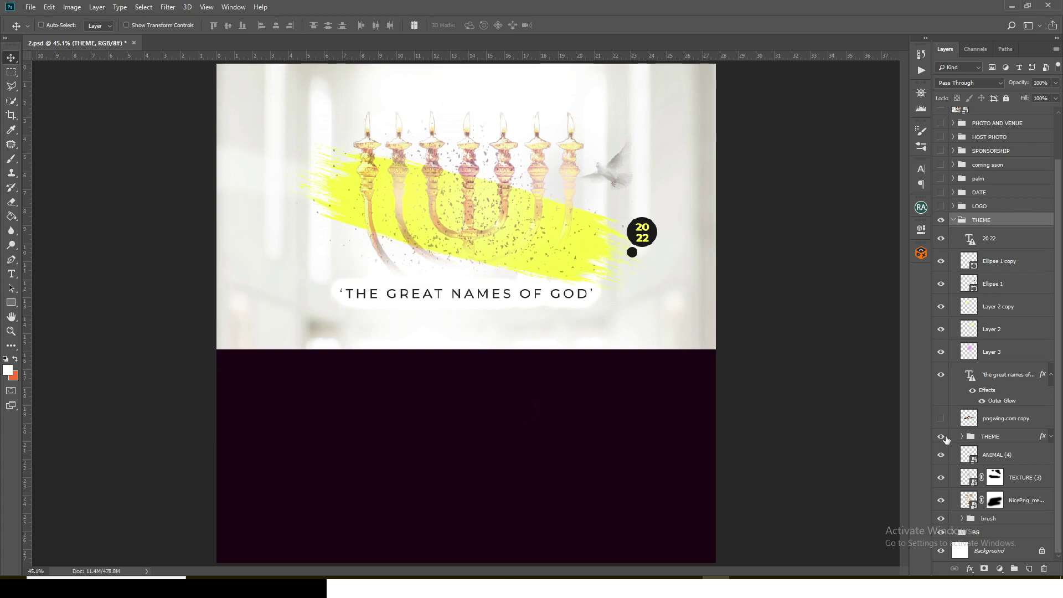
pyautogui.click(960, 436)
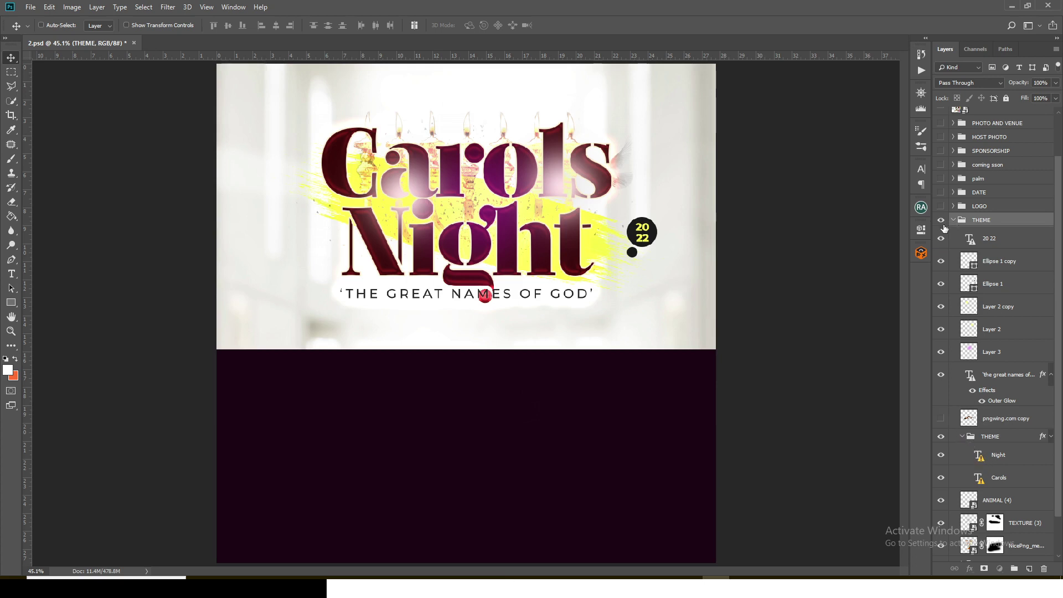
pyautogui.moveTo(944, 228); pyautogui.dragTo(950, 227)
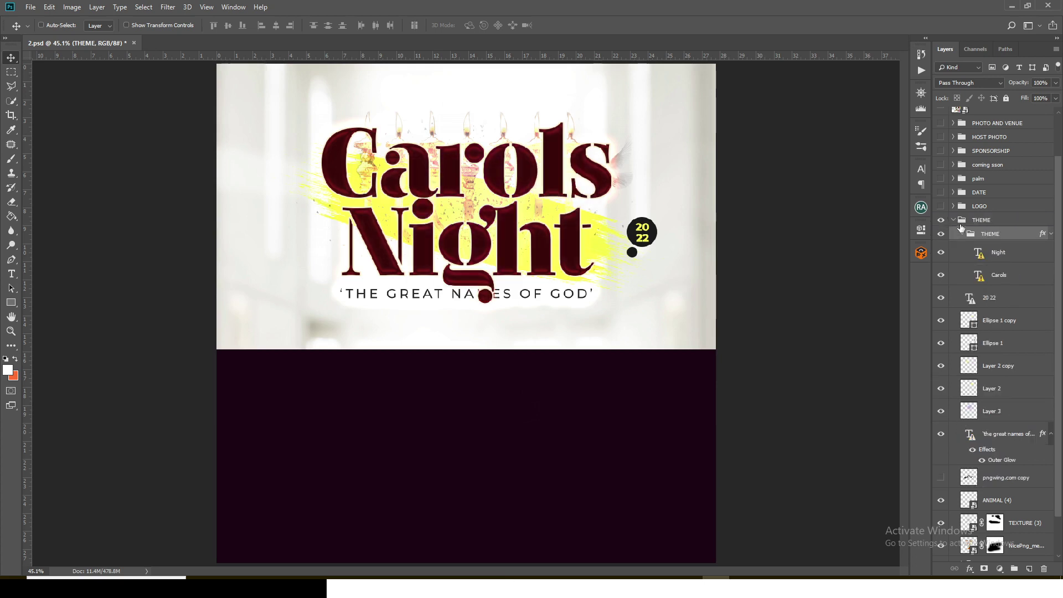
pyautogui.hotkey('ctrl', 'z')
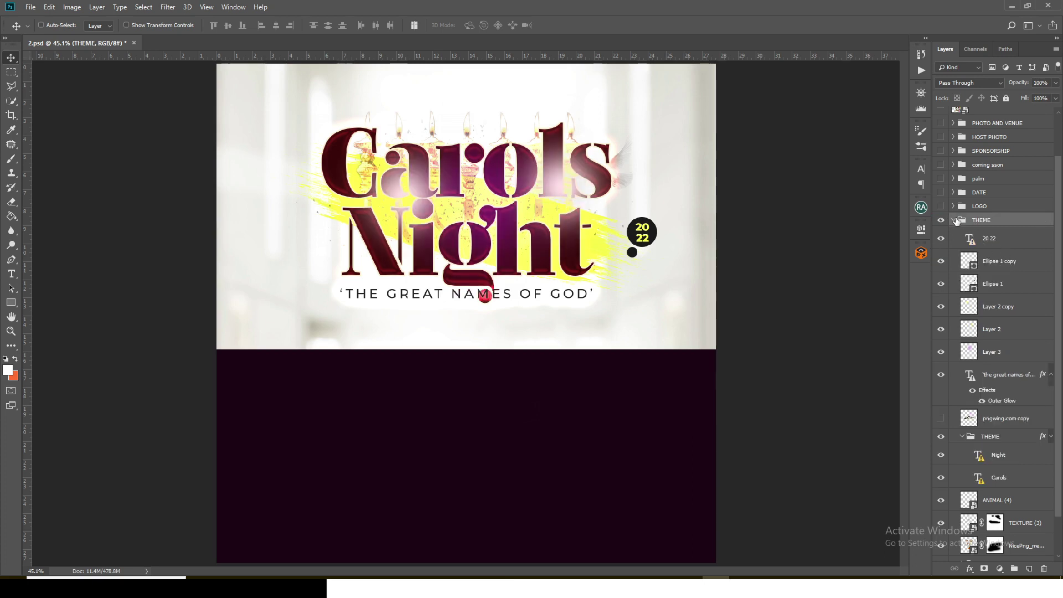
pyautogui.click(955, 220)
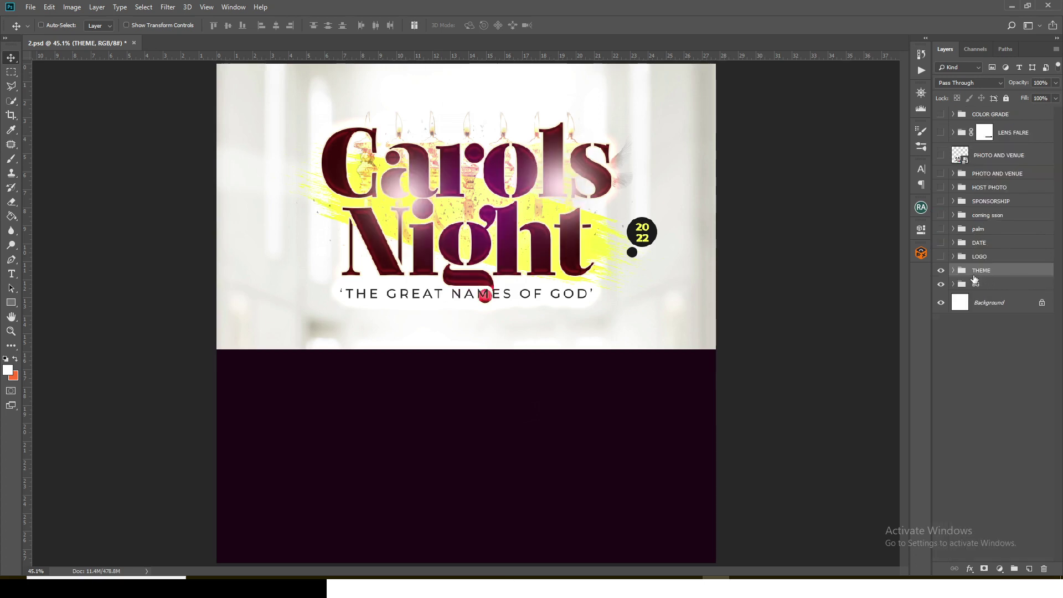
# Show the LOGO, DATE and palm groups one by one, and select the palm group
pyautogui.click(940, 256)
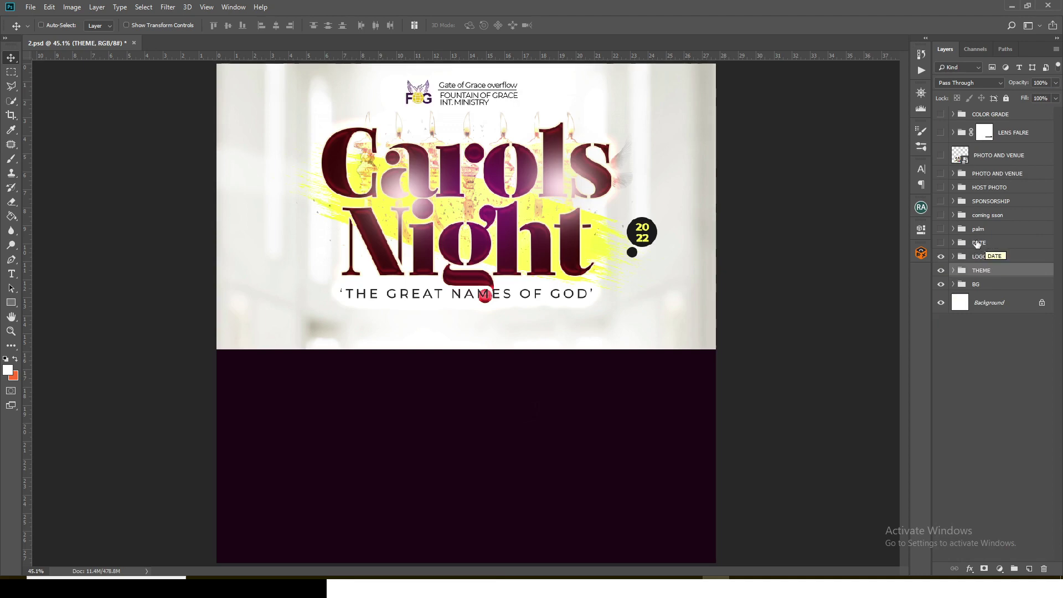
pyautogui.click(940, 243)
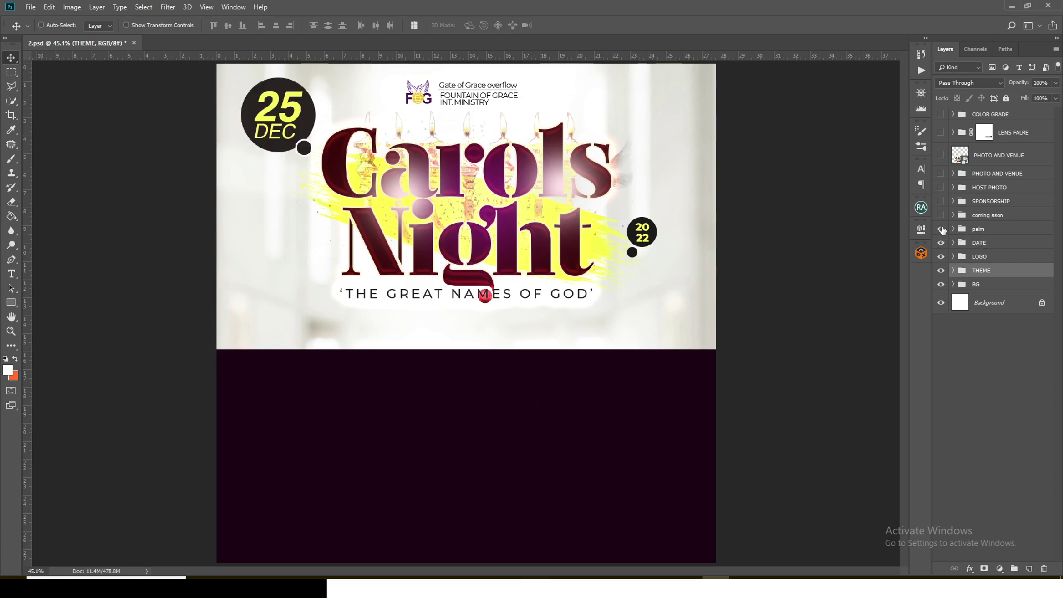
pyautogui.click(941, 229)
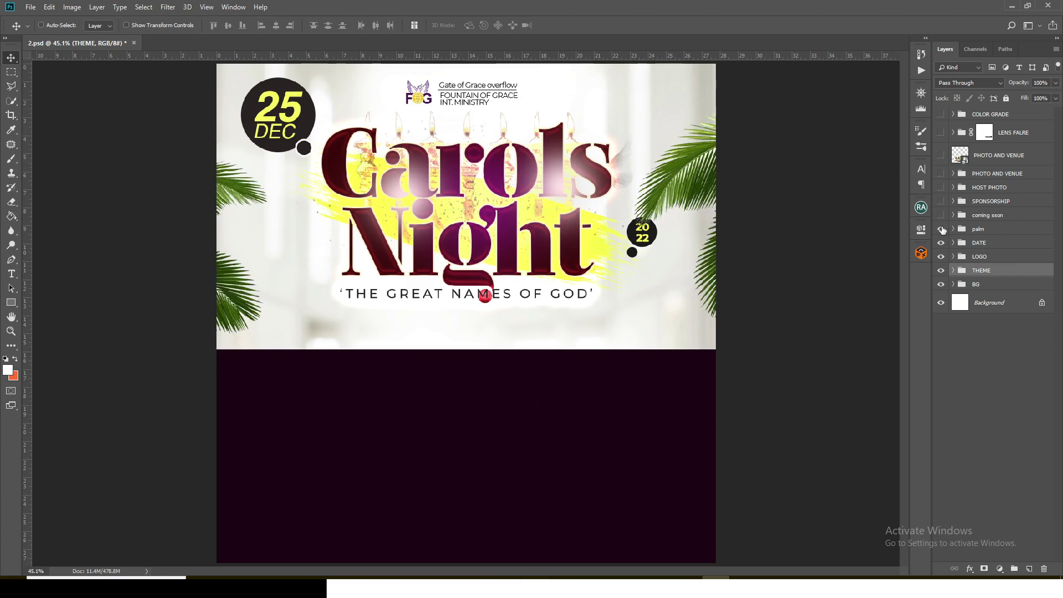
pyautogui.click(968, 230)
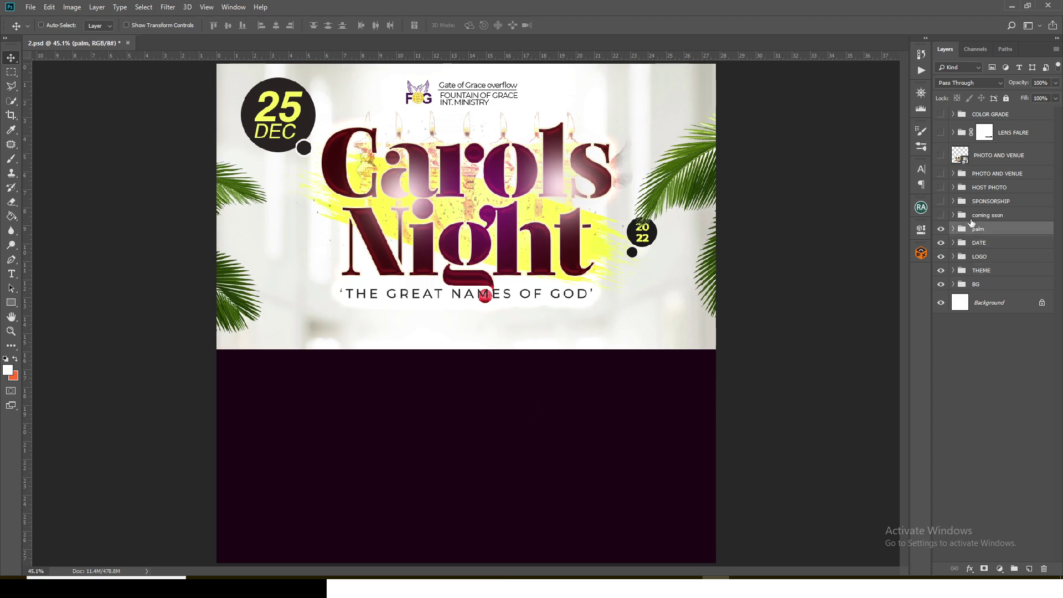
# Show the SPONSORSHIP, HOST PHOTO and PHOTO AND VENUE groups in turn
pyautogui.click(941, 201)
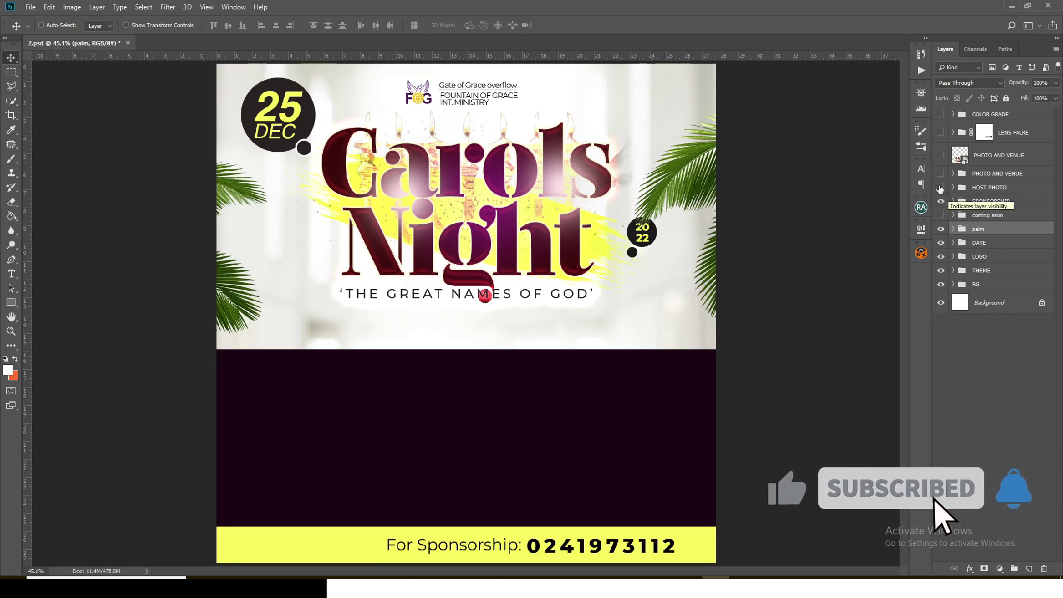
pyautogui.click(941, 187)
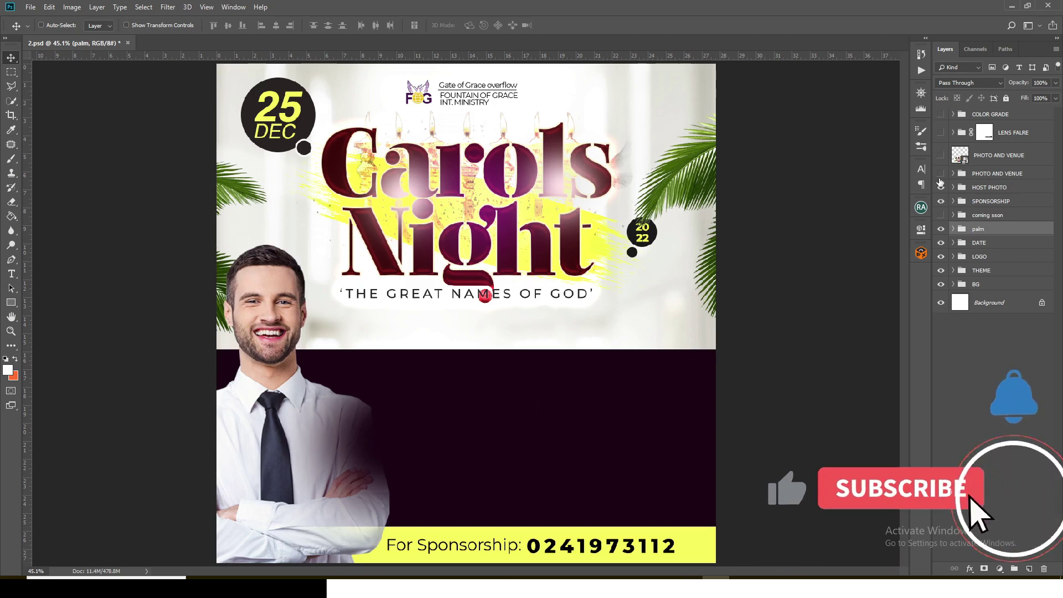
pyautogui.click(940, 173)
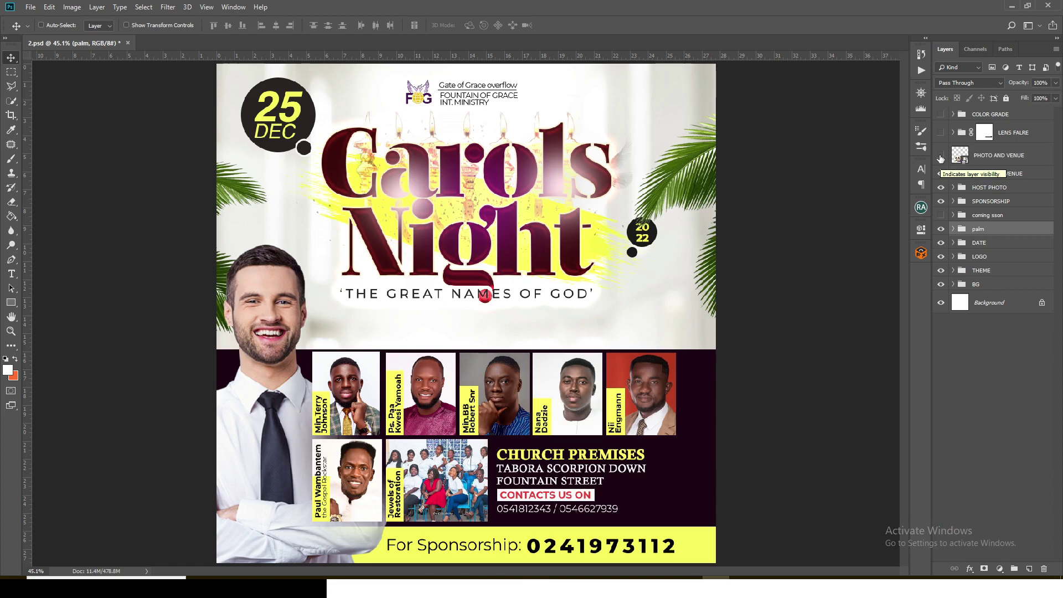
# Compare the PHOTO AND VENUE smart object with the group of the same name, leaving only the smart object shown and the group selected
pyautogui.click(940, 157)
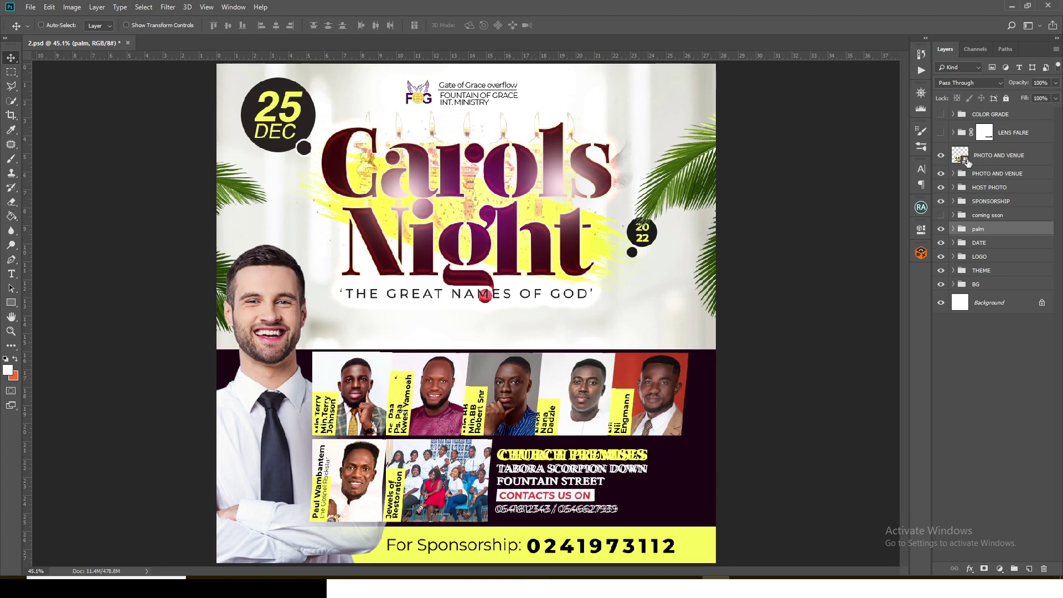
pyautogui.click(941, 159)
pyautogui.click(941, 175)
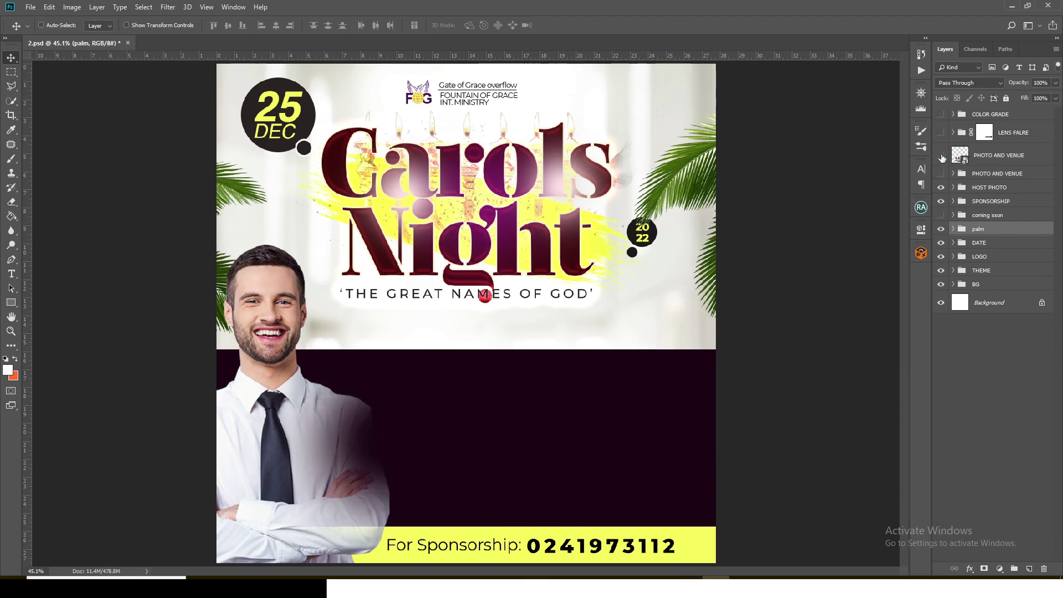
pyautogui.click(941, 157)
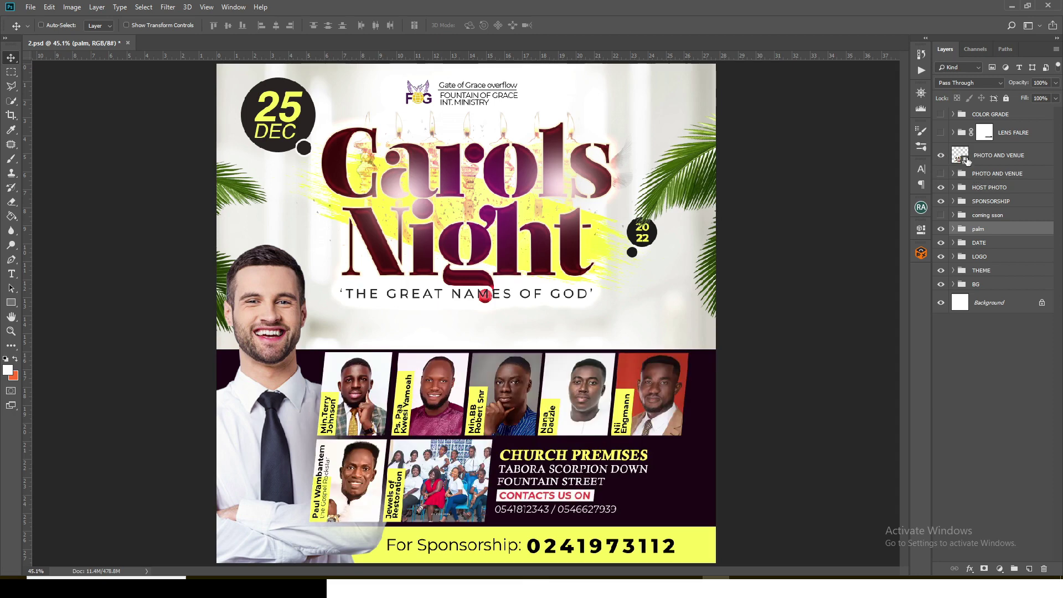
pyautogui.click(982, 174)
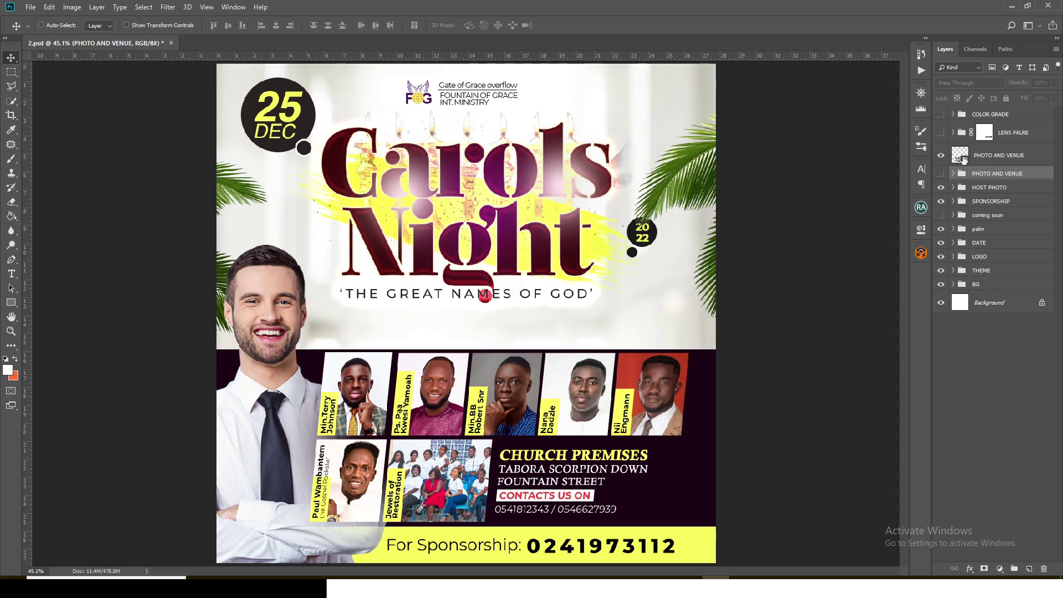
# Open the PHOTO AND VENUE smart object's contents, compare them with the flyer, and close the contents document
pyautogui.doubleClick(963, 159)
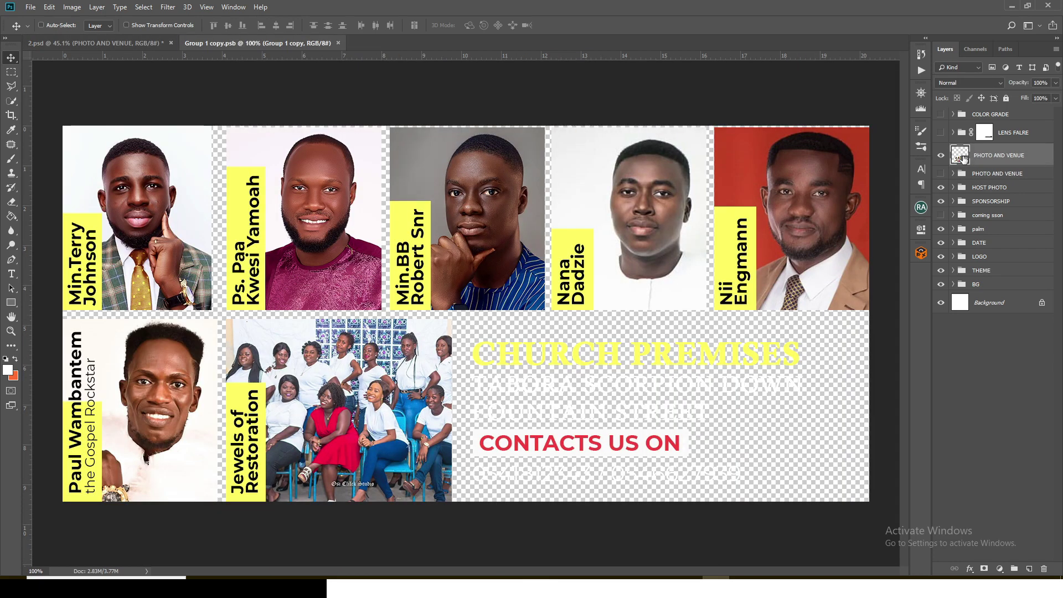
pyautogui.click(953, 231)
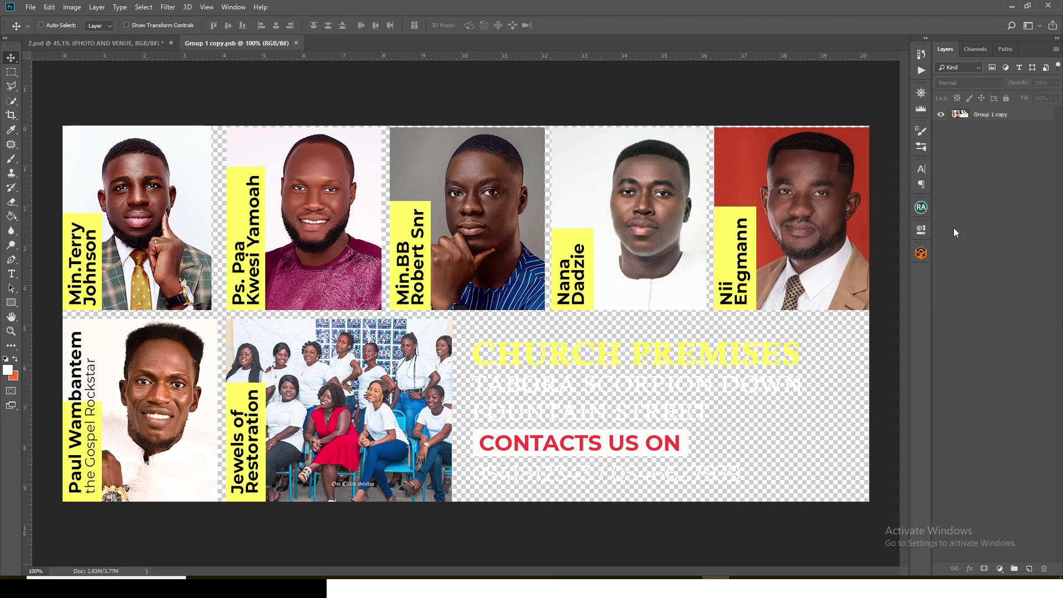
pyautogui.click(107, 43)
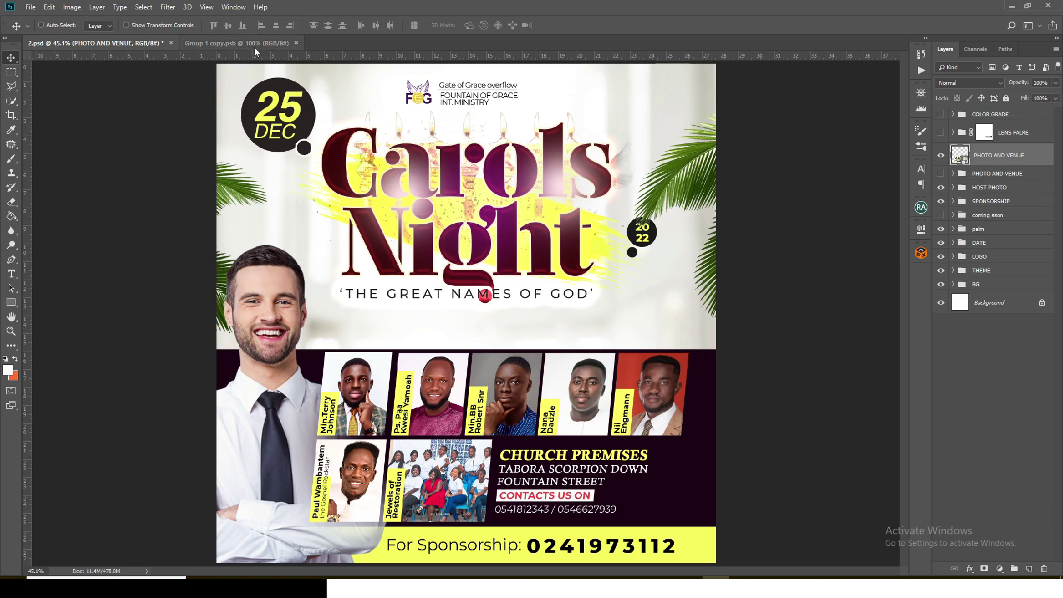
pyautogui.click(237, 43)
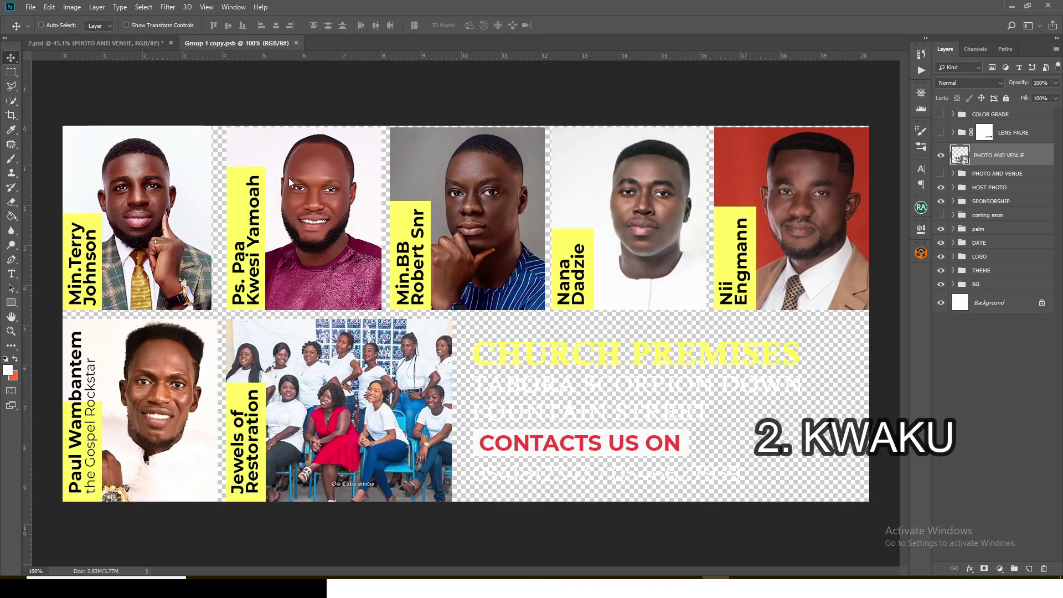
pyautogui.click(422, 217)
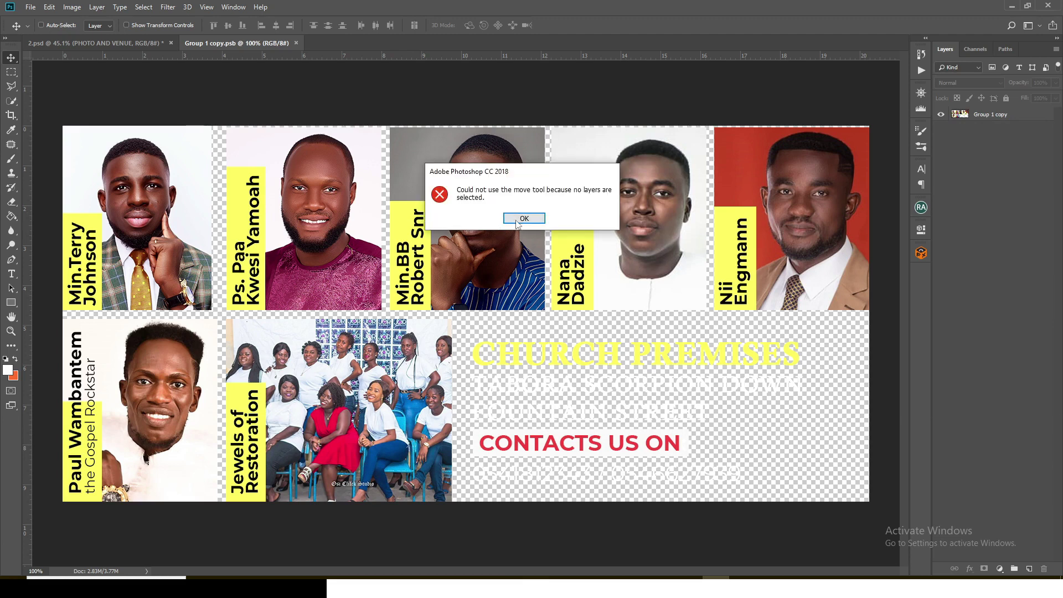
pyautogui.click(523, 218)
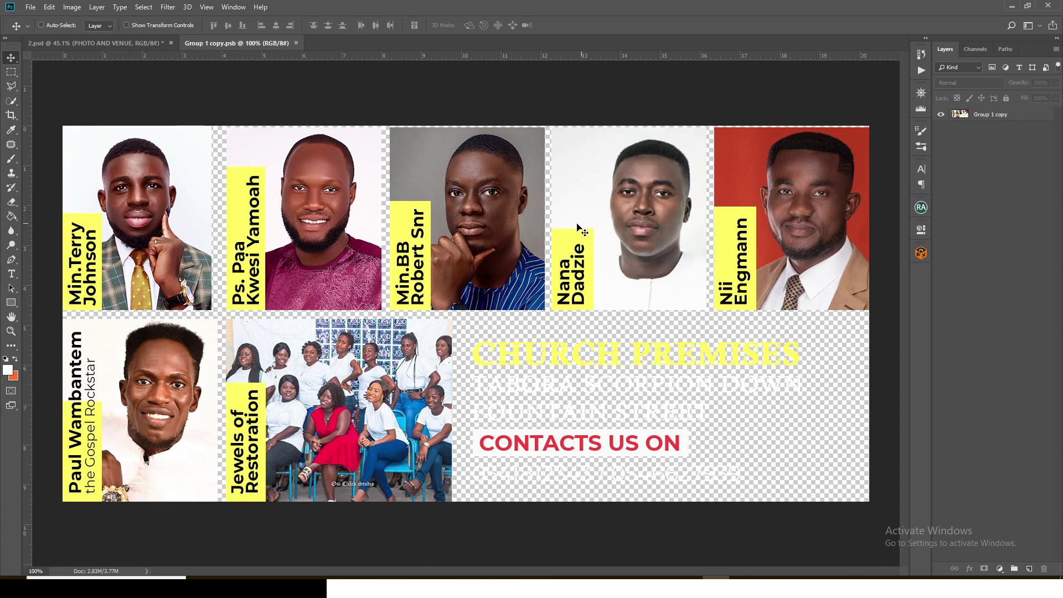
pyautogui.hotkey('ctrl', 'w')
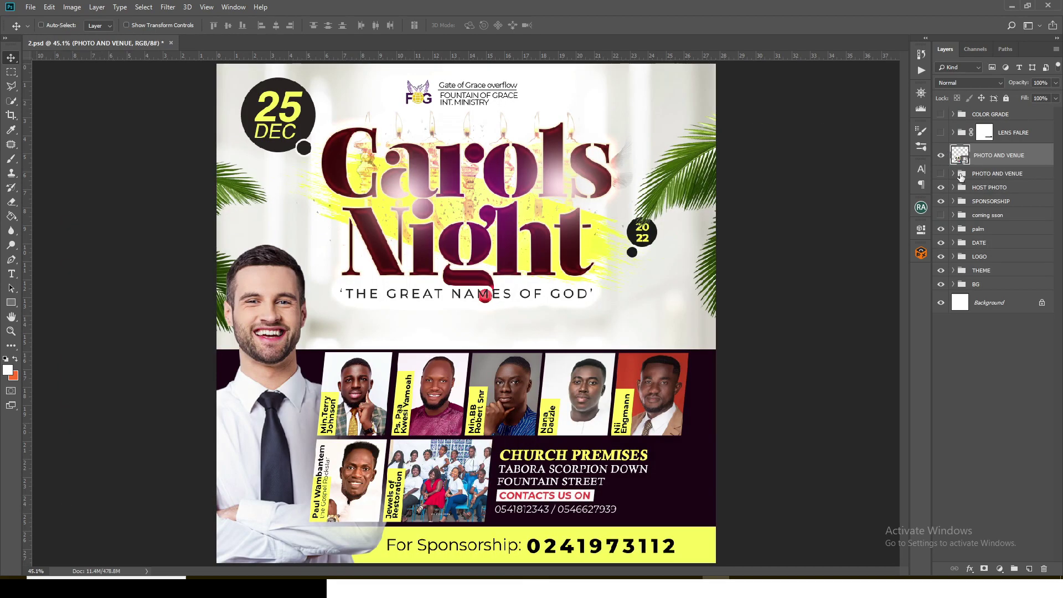
# Toggle the coming soon group to check it, leave it hidden, and show the LENS FALRE and COLOR GRADE groups
pyautogui.click(940, 215)
pyautogui.click(941, 215)
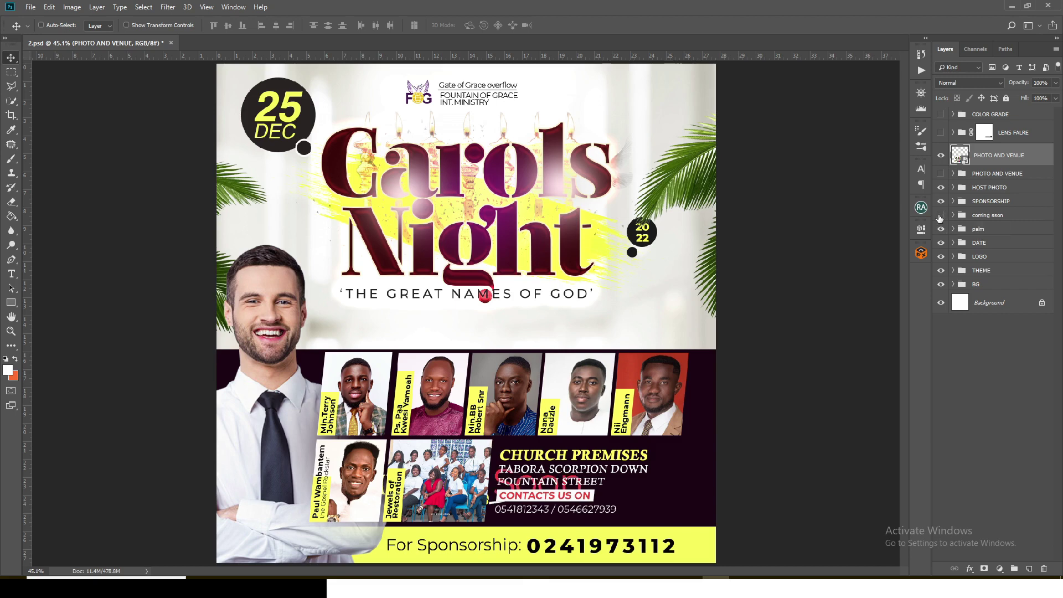
pyautogui.click(975, 221)
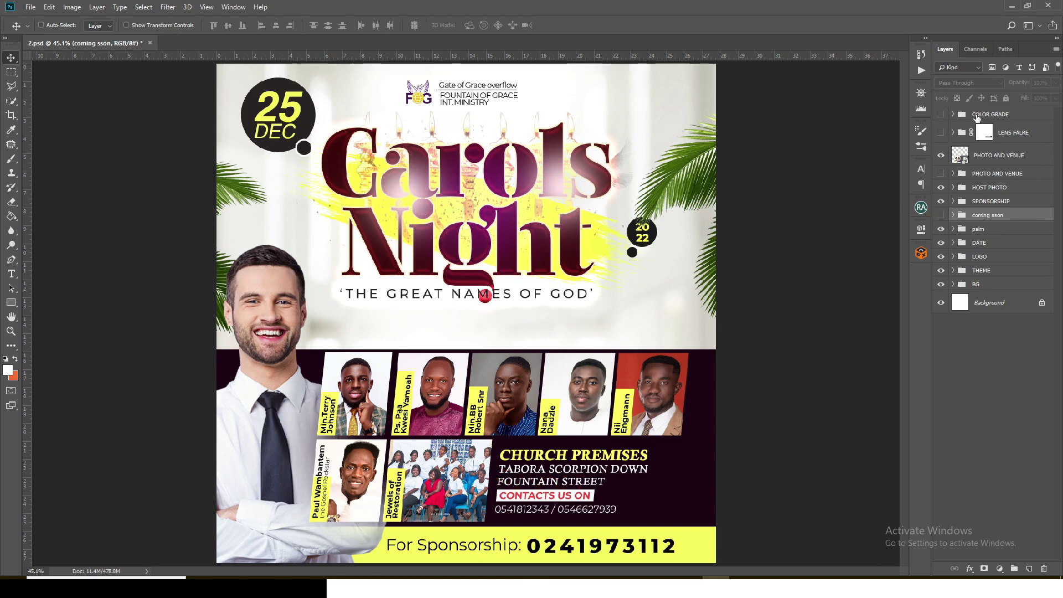
pyautogui.click(940, 134)
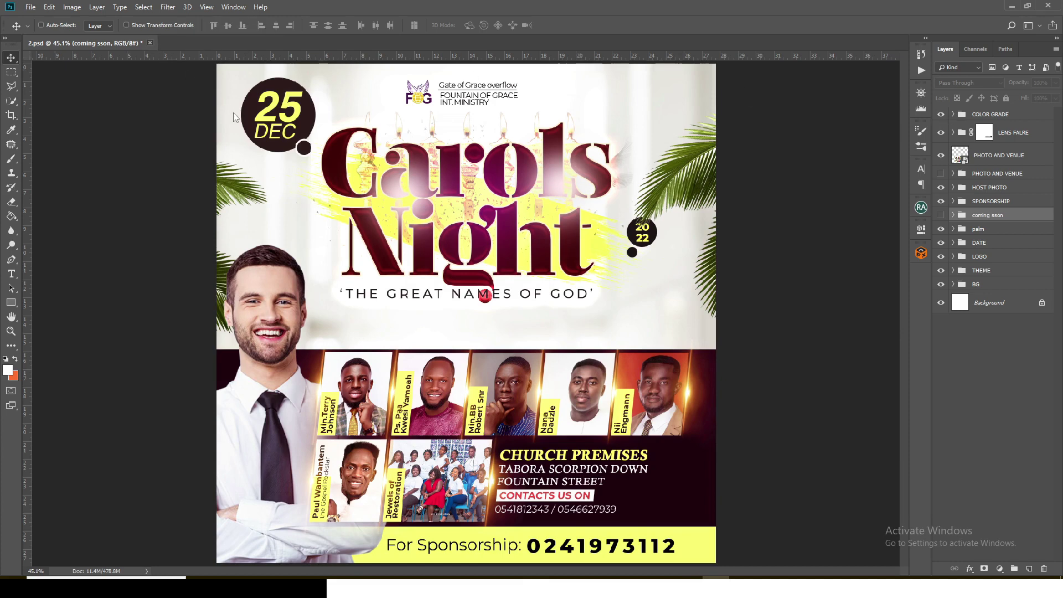
# Close the 2.psd flyer without saving and return to the 4 CAROLS folder
pyautogui.hotkey('ctrl', 'w')
pyautogui.click(525, 218)
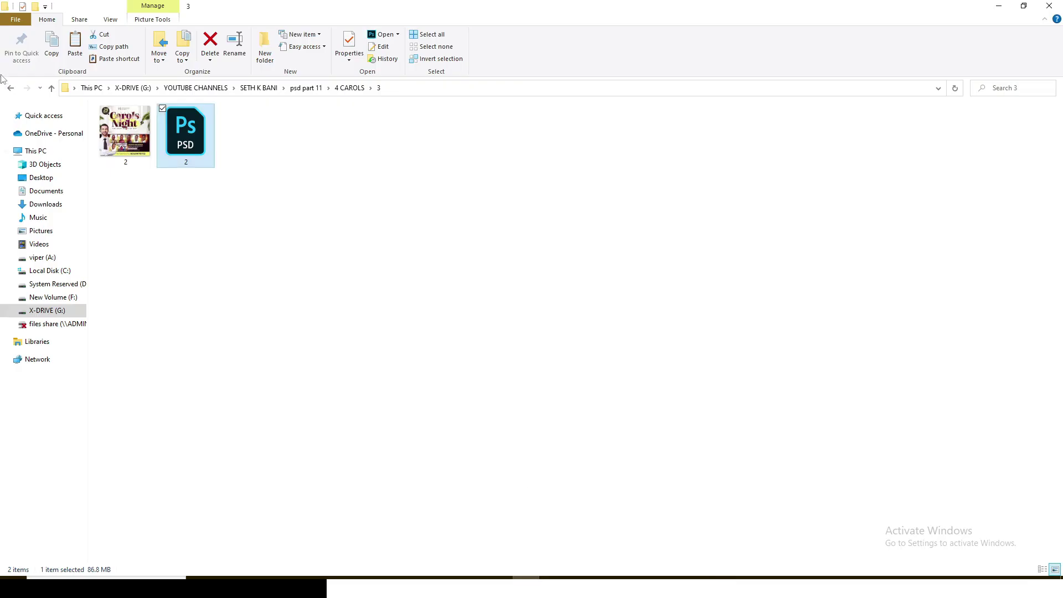
pyautogui.click(14, 88)
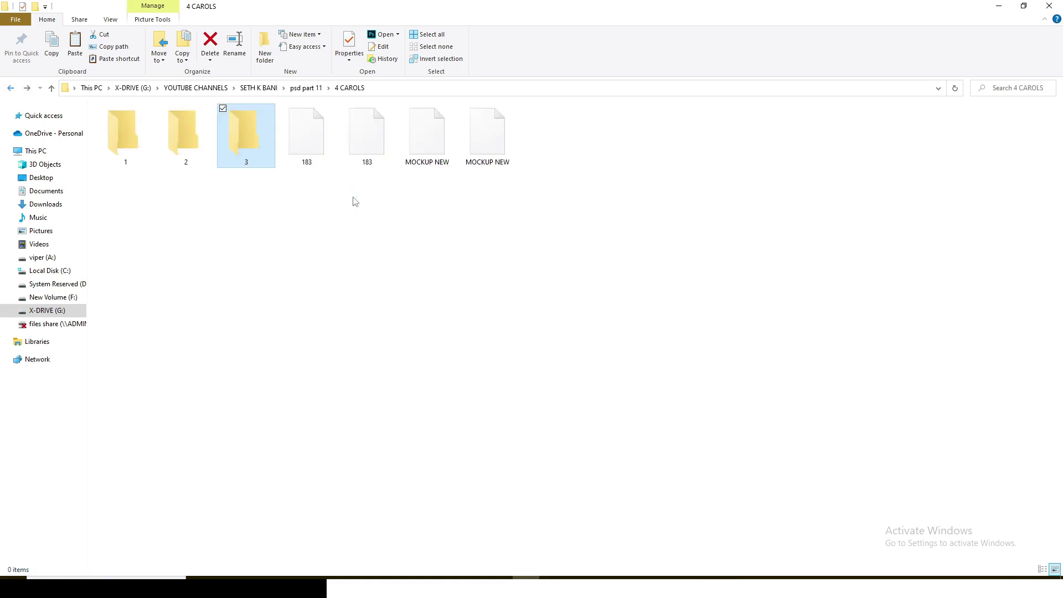
# Open the 183 PSD flyer with its missing font left unresolved, view the design, and close the document
pyautogui.click(365, 143)
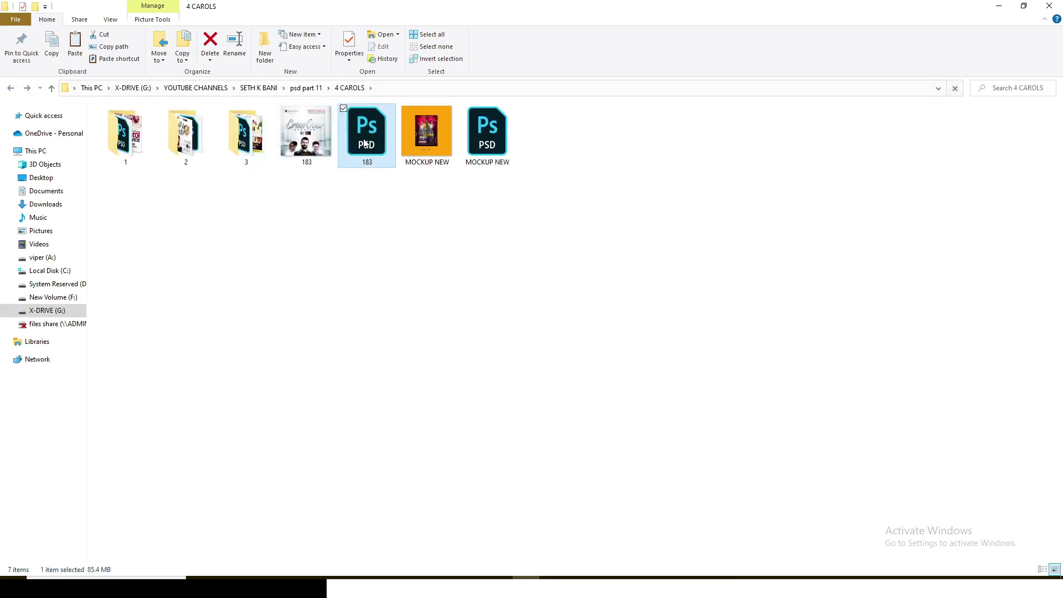
pyautogui.doubleClick(365, 143)
pyautogui.hotkey('alt', 'Tab')
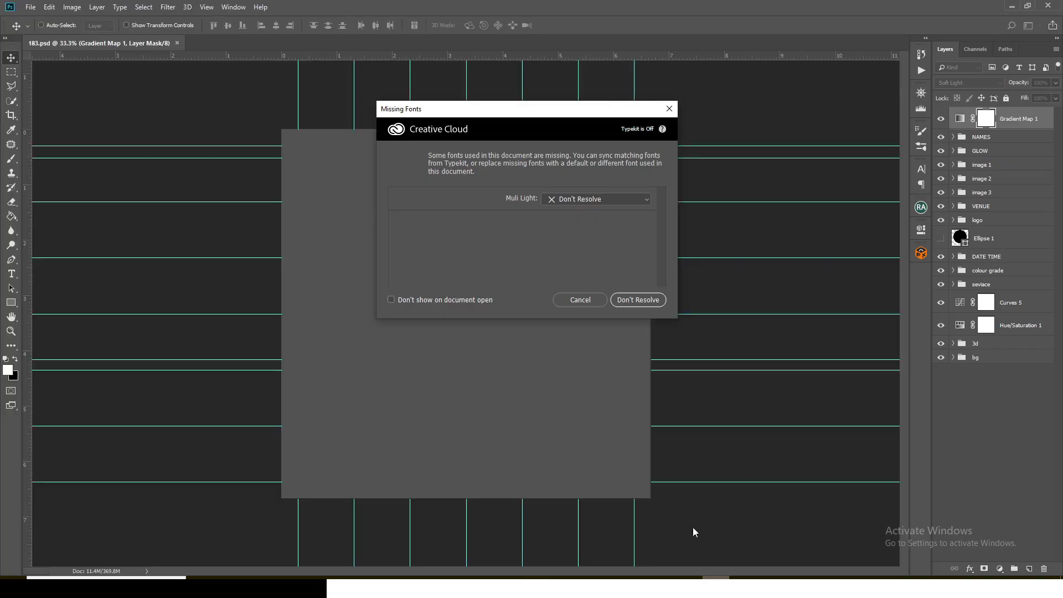
pyautogui.click(645, 301)
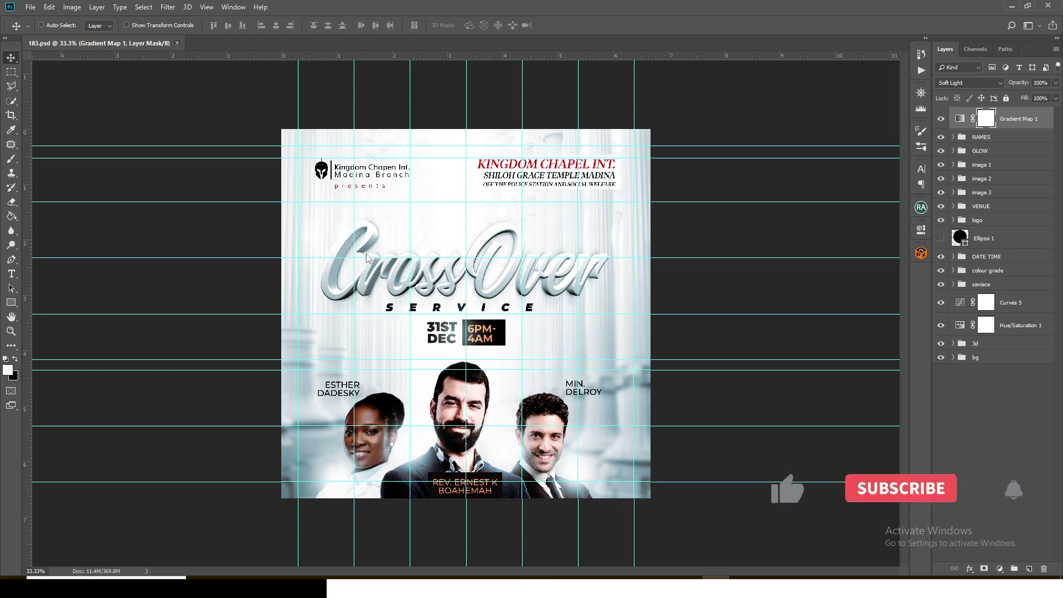
pyautogui.click(177, 43)
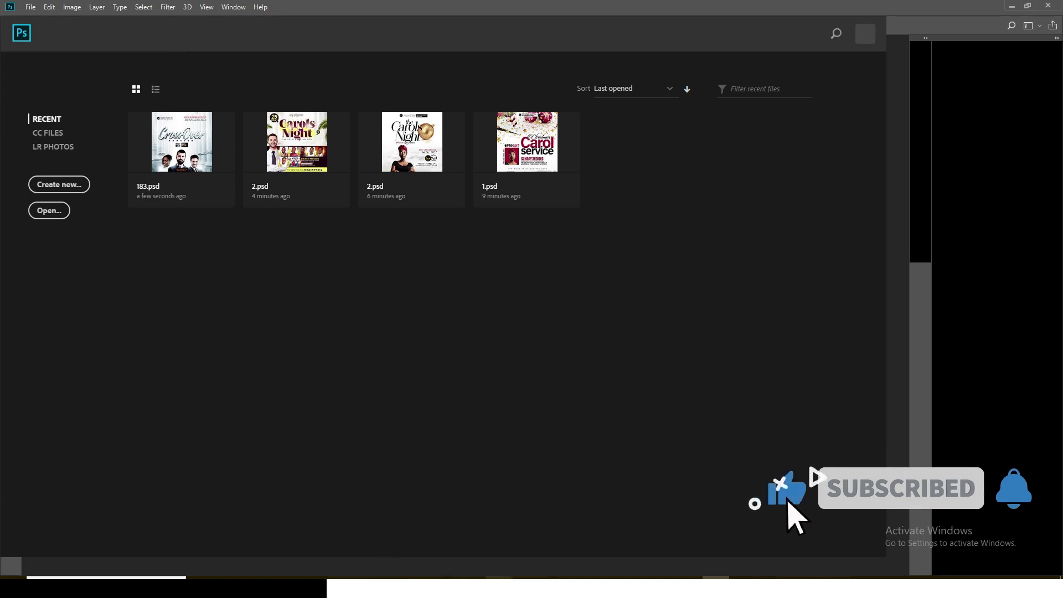
# Bring up the MOCKUP NEW PSD in Photoshop, collapse its foldsd group, and hide the guides
pyautogui.click(688, 569)
pyautogui.press('Right')
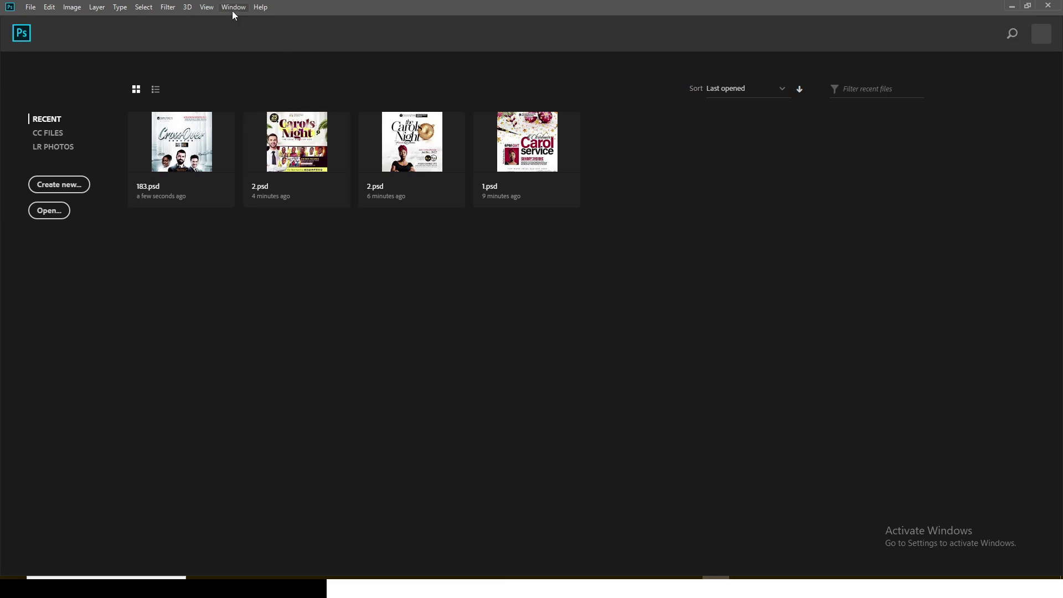
pyautogui.hotkey('alt', 'Tab')
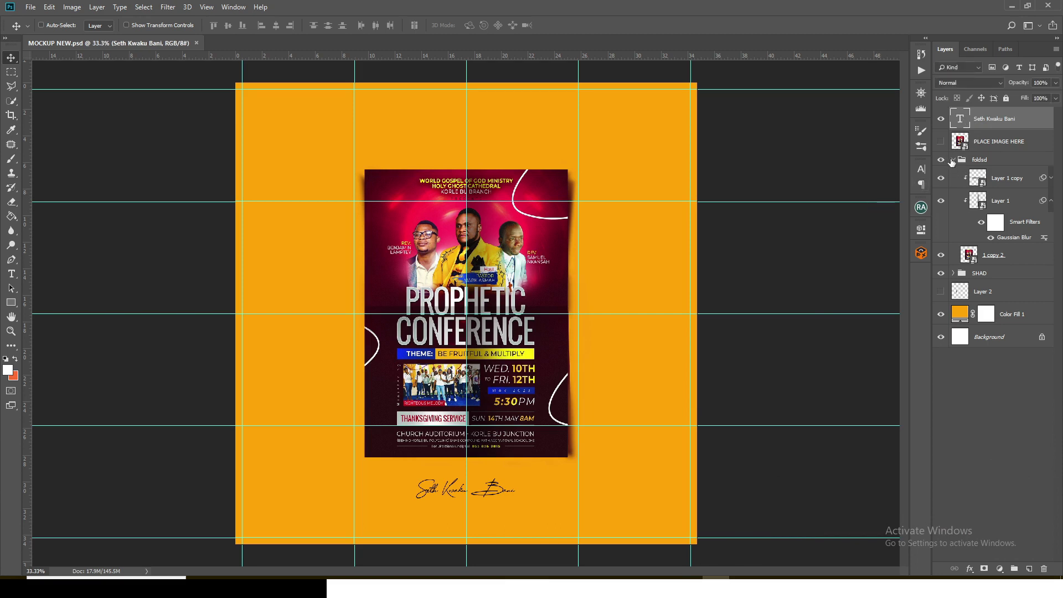
pyautogui.click(954, 160)
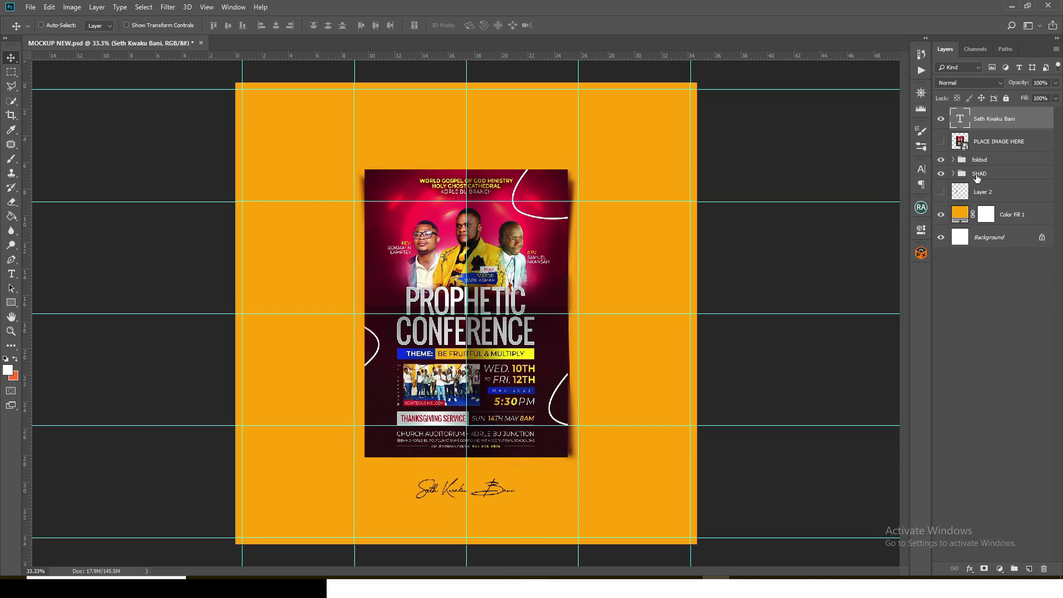
pyautogui.hotkey('ctrl', ';')
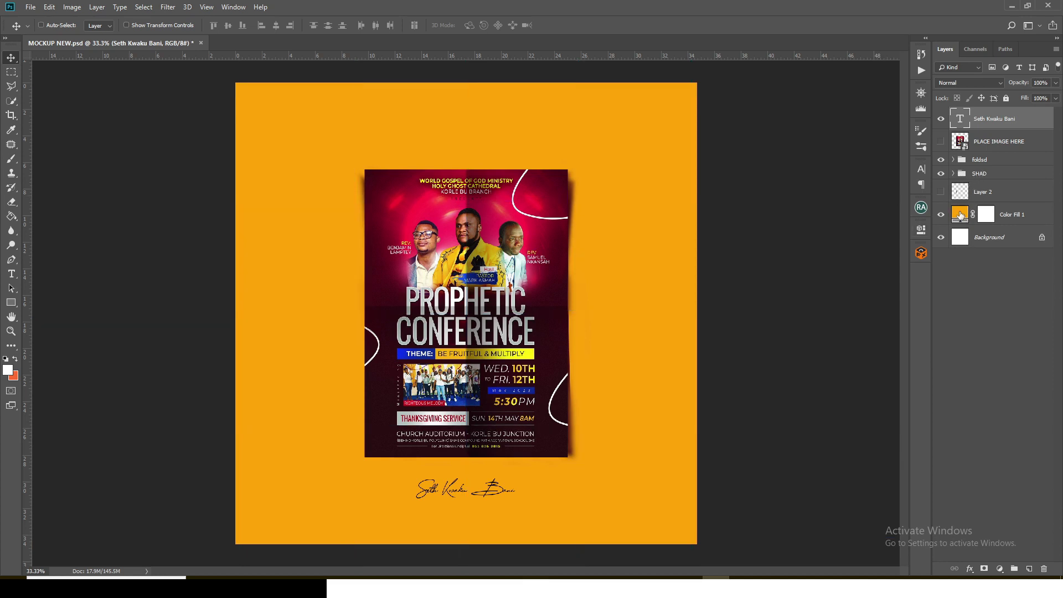
# Set the Color Fill 1 background of the mockup to dacfbd, and return to the psd part 11 folder in File Explorer
pyautogui.click(960, 216)
pyautogui.doubleClick(960, 214)
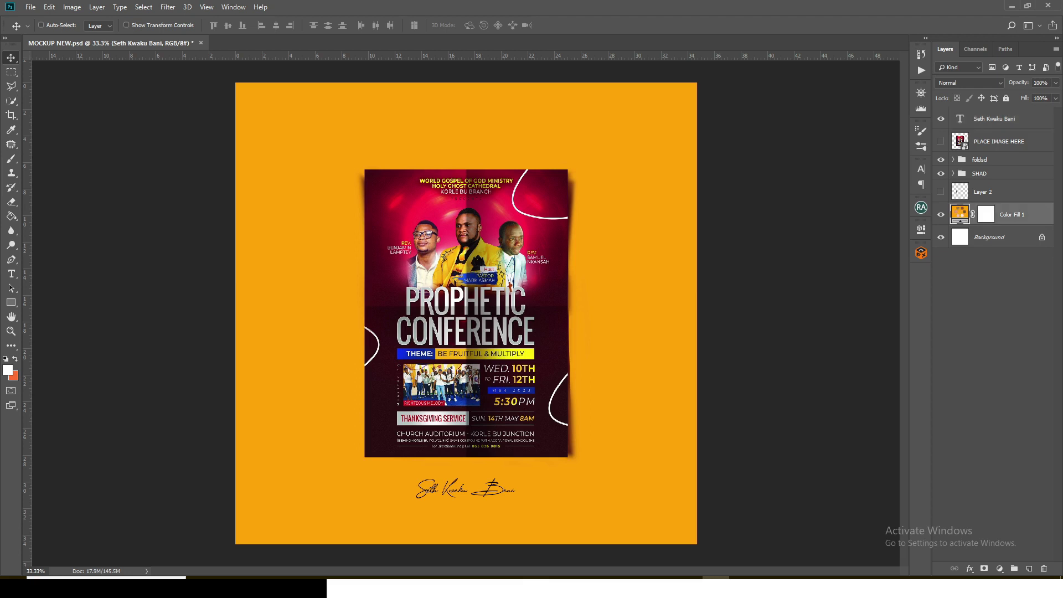
pyautogui.click(767, 332)
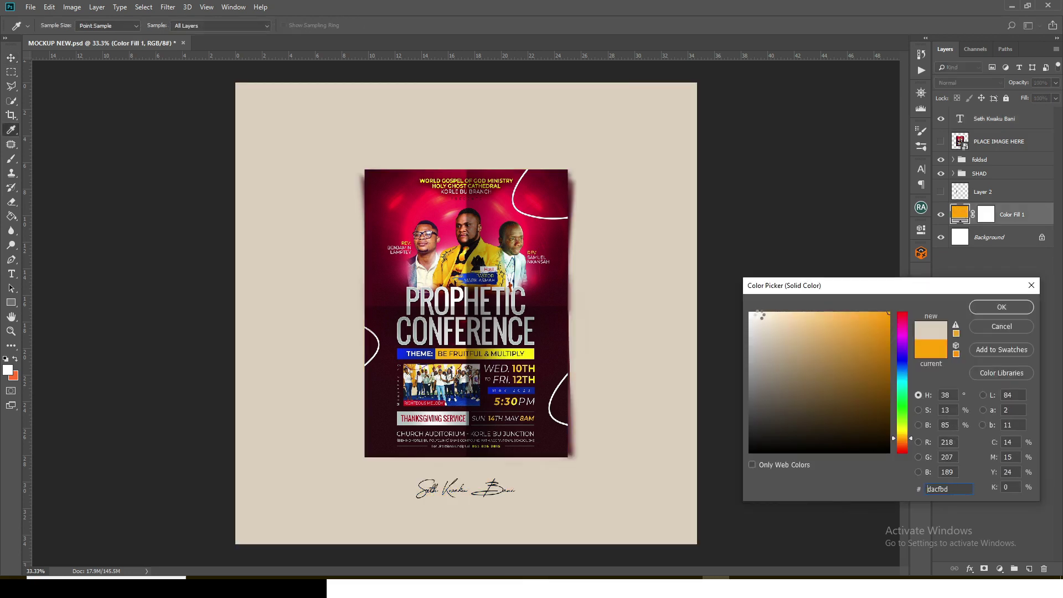
pyautogui.click(1001, 307)
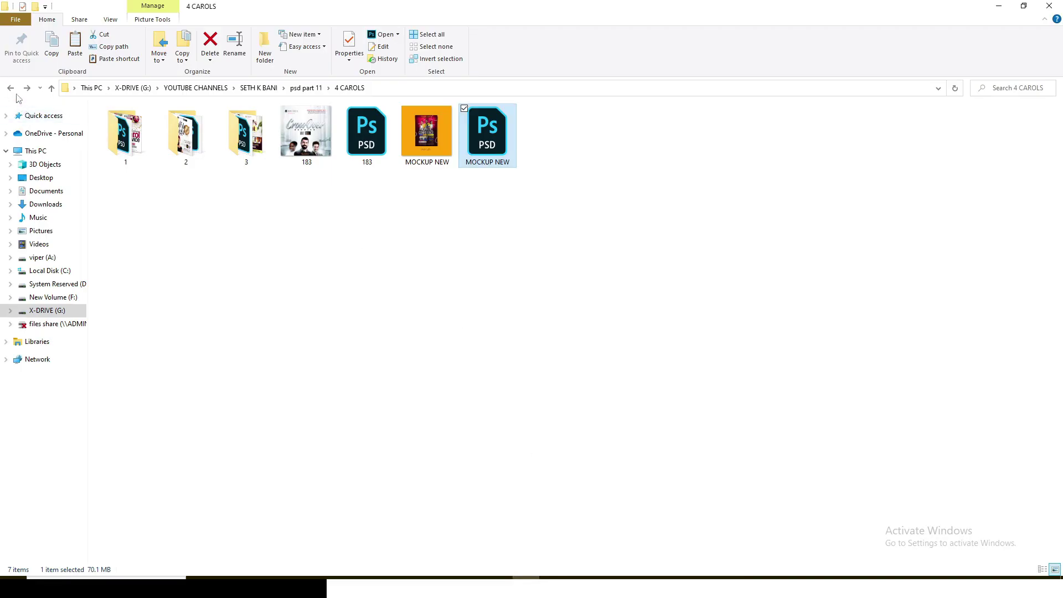
pyautogui.click(10, 89)
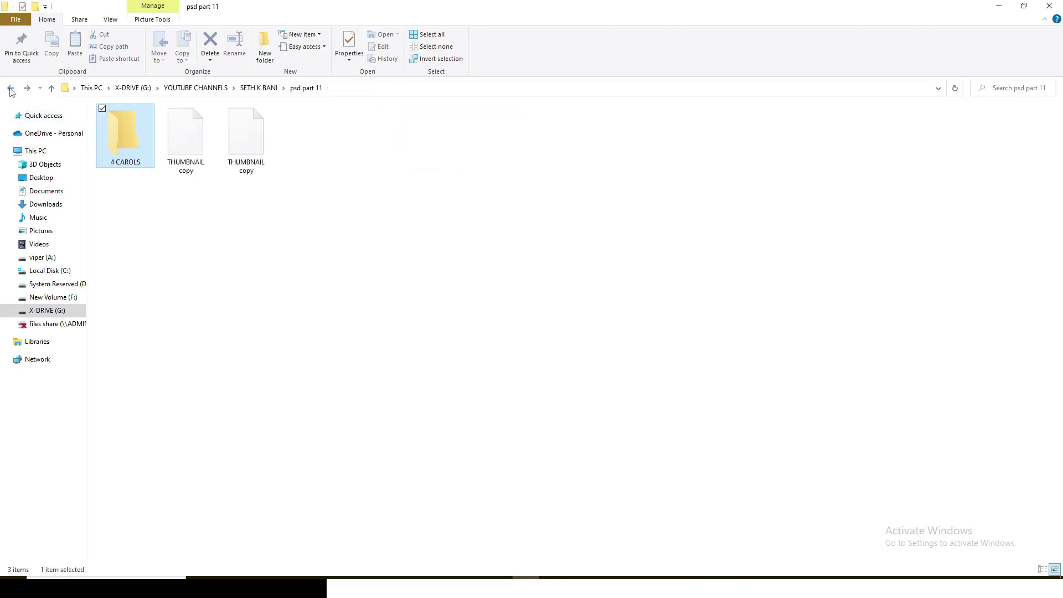
# Go up to the SETH K BANI folder and open New folder (3) to find a replacement flyer for the mockup
pyautogui.click(11, 89)
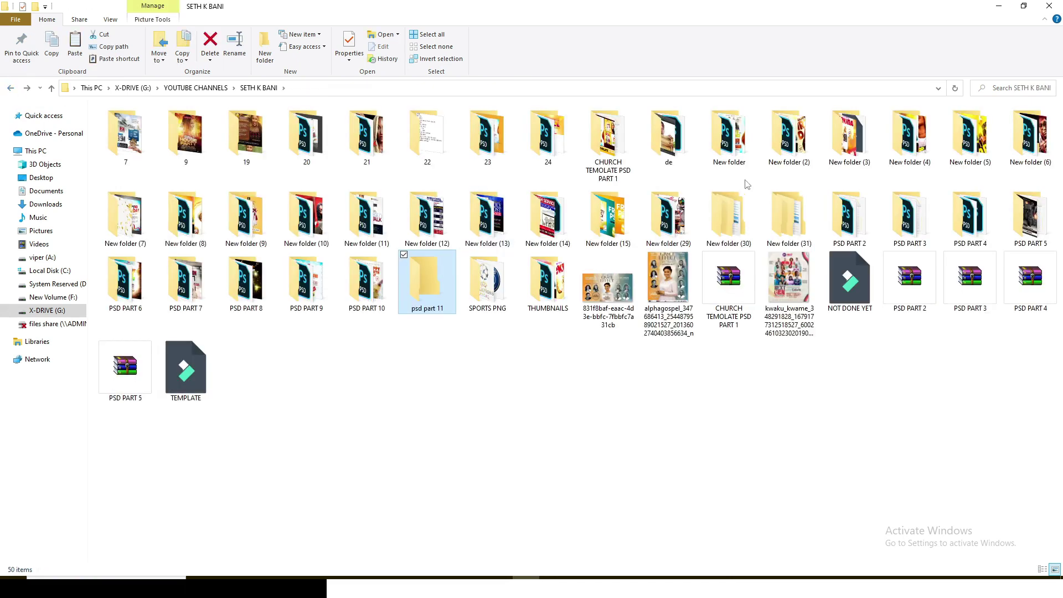
pyautogui.click(923, 137)
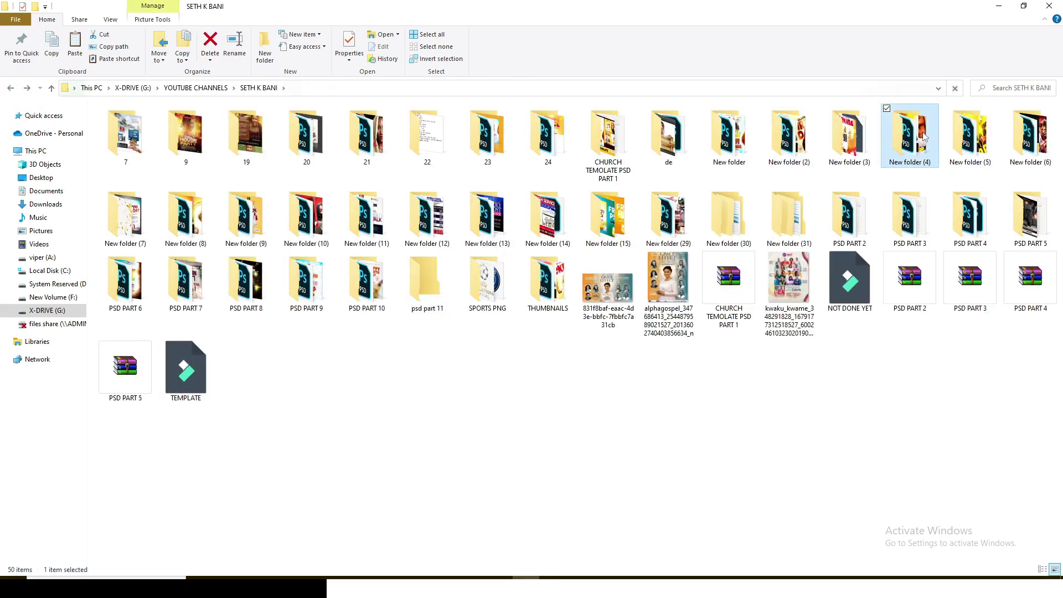
pyautogui.doubleClick(853, 141)
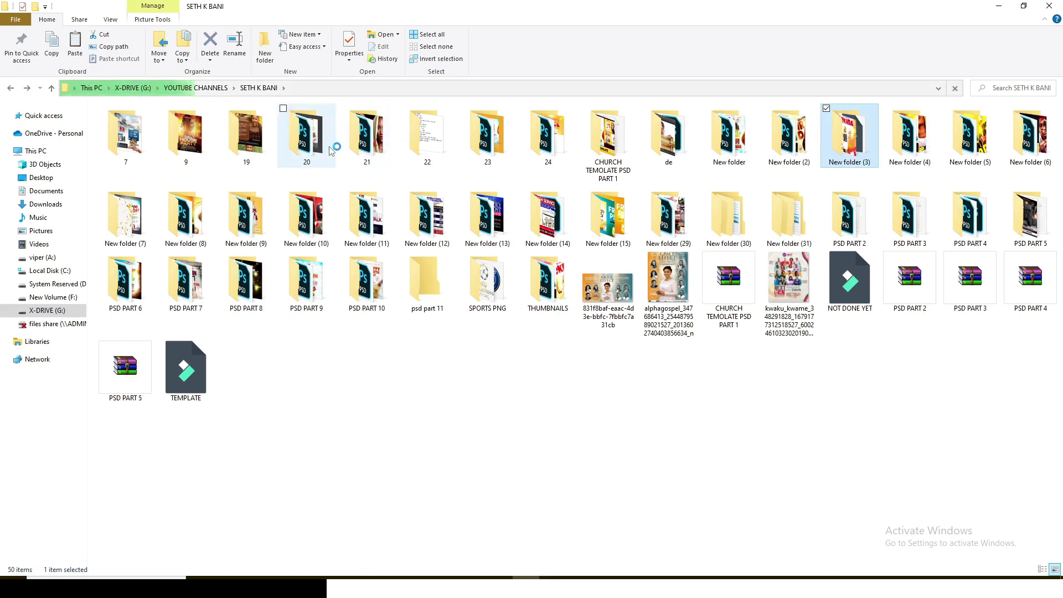
pyautogui.click(191, 131)
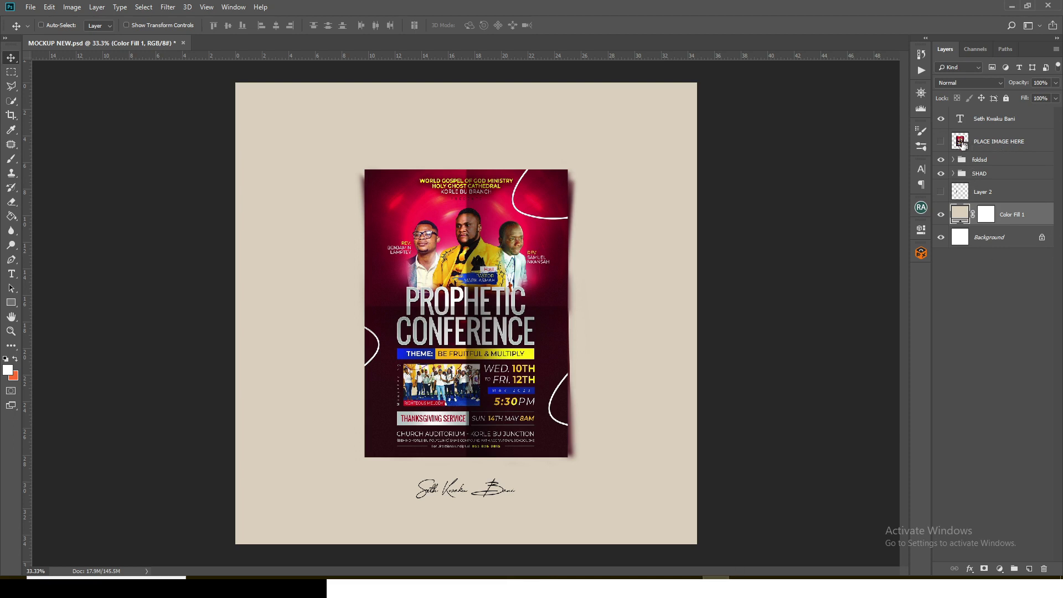
# Open the contents of the PLACE IMAGE HERE smart object in Photoshop and place the birthday flyer image 3 on the canvas
pyautogui.click(961, 143)
pyautogui.doubleClick(960, 144)
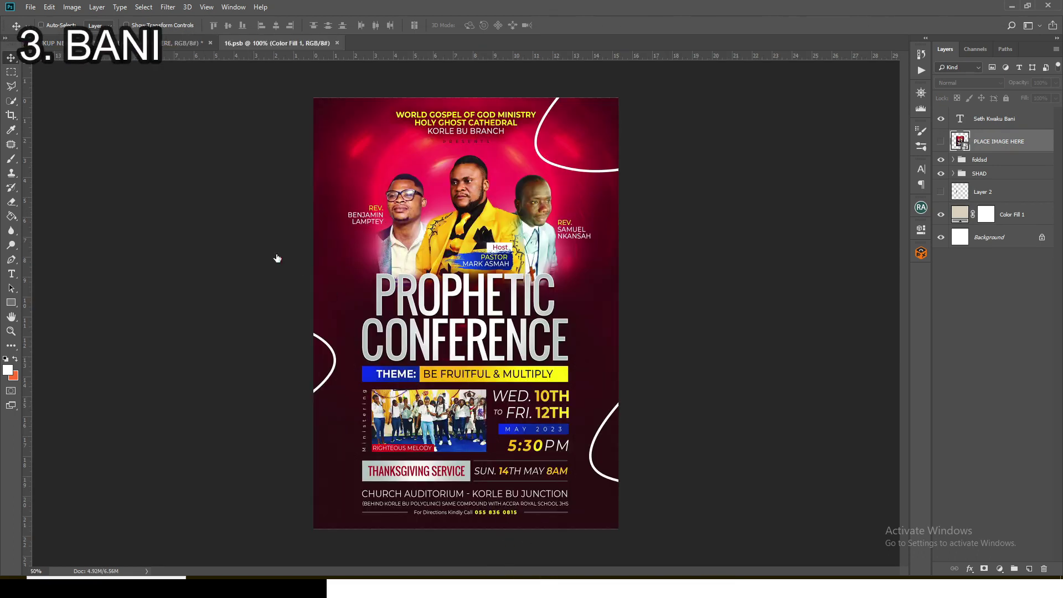
pyautogui.moveTo(872, 552); pyautogui.dragTo(874, 548)
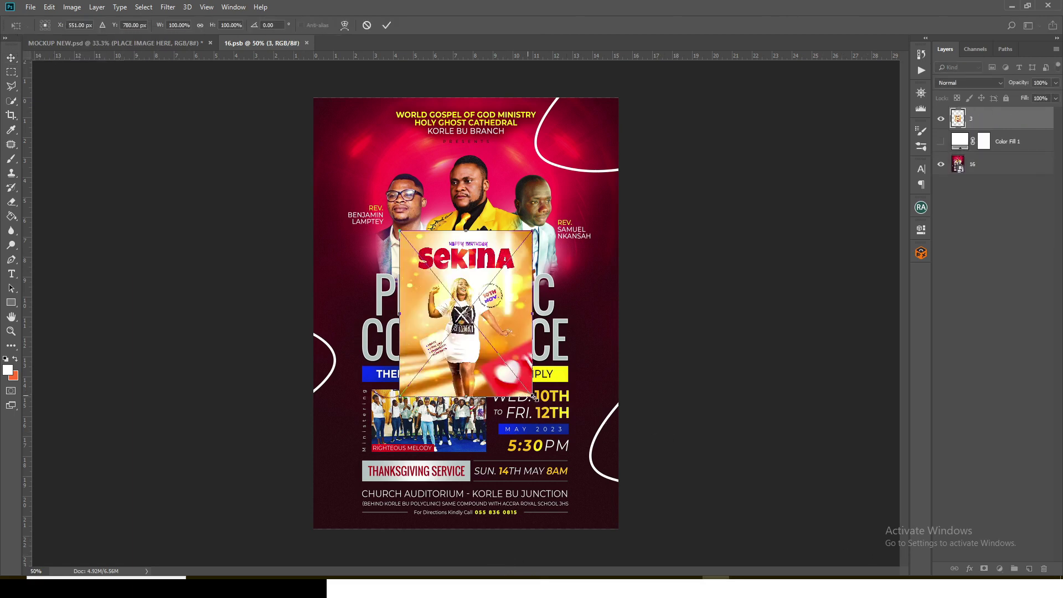
# Scale the placed birthday flyer to 264.17% so it covers the canvas, and save and close the smart object
pyautogui.moveTo(533, 396); pyautogui.dragTo(653, 533)
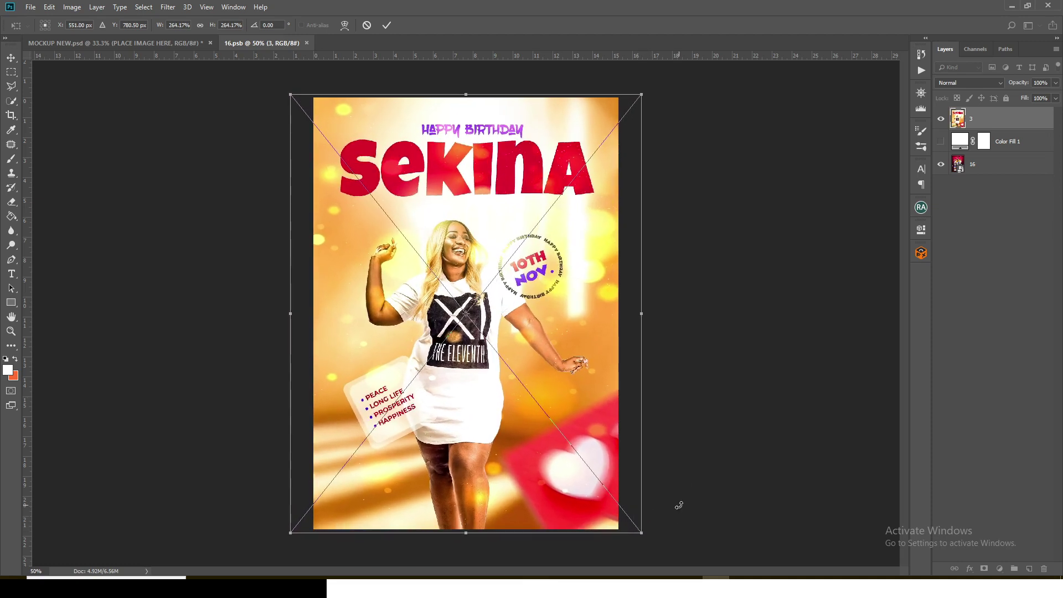
pyautogui.press('Return')
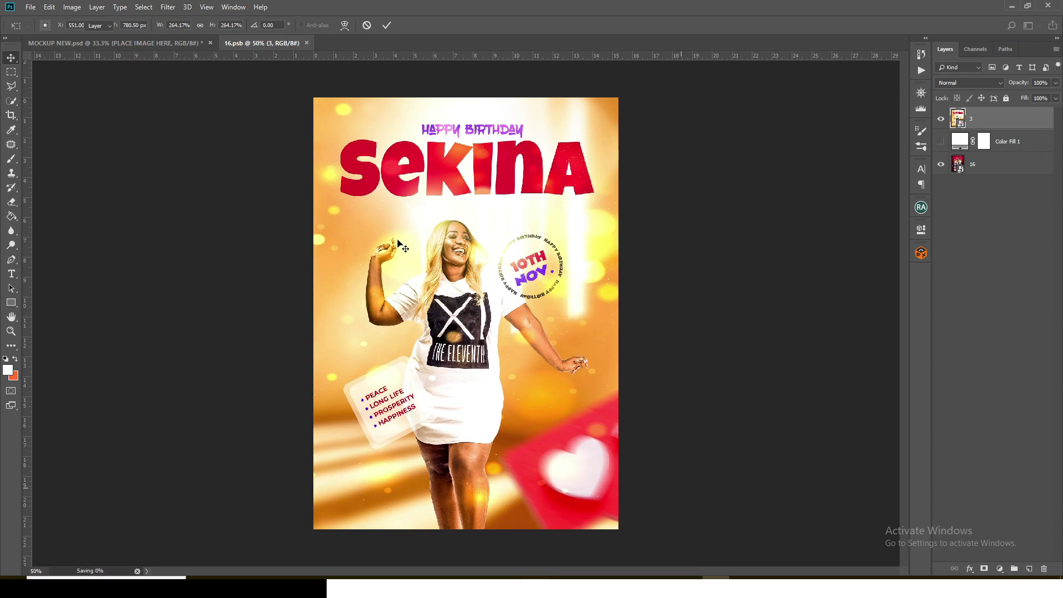
pyautogui.hotkey('ctrl', 's')
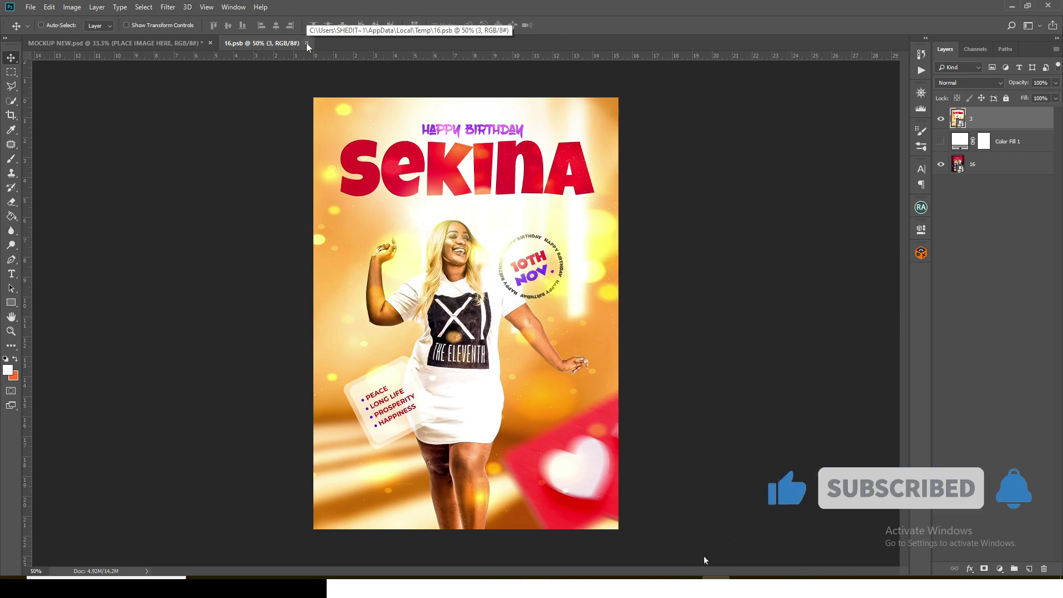
pyautogui.click(307, 43)
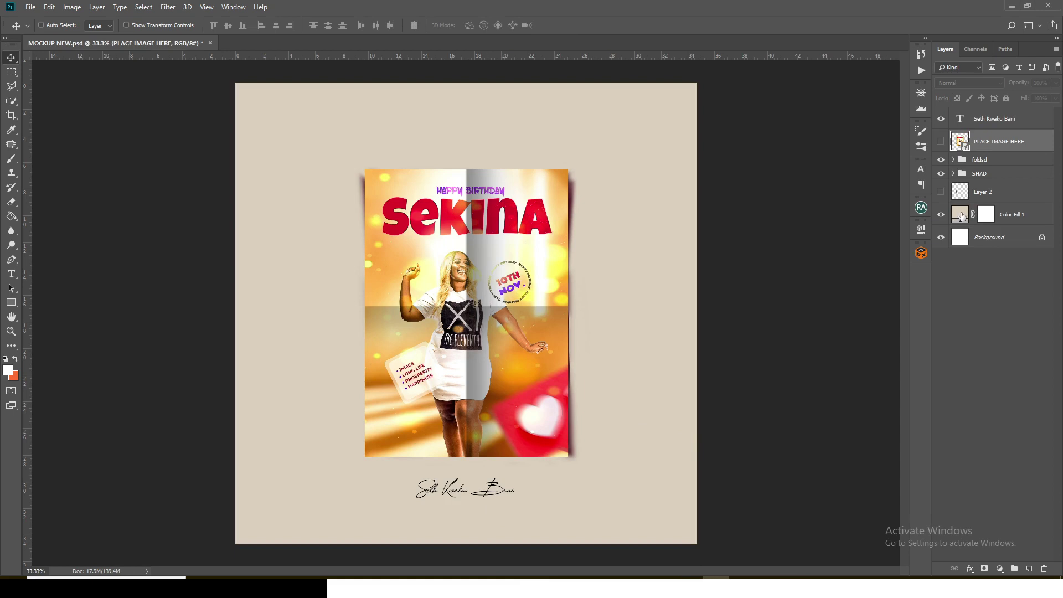
# Try red, orange, brown, yellow and pale shades sampled from the flyer as the Color Fill 1 background, and apply fffef3
pyautogui.keyDown('ctrl'); pyautogui.click(560, 404); pyautogui.keyUp('ctrl')
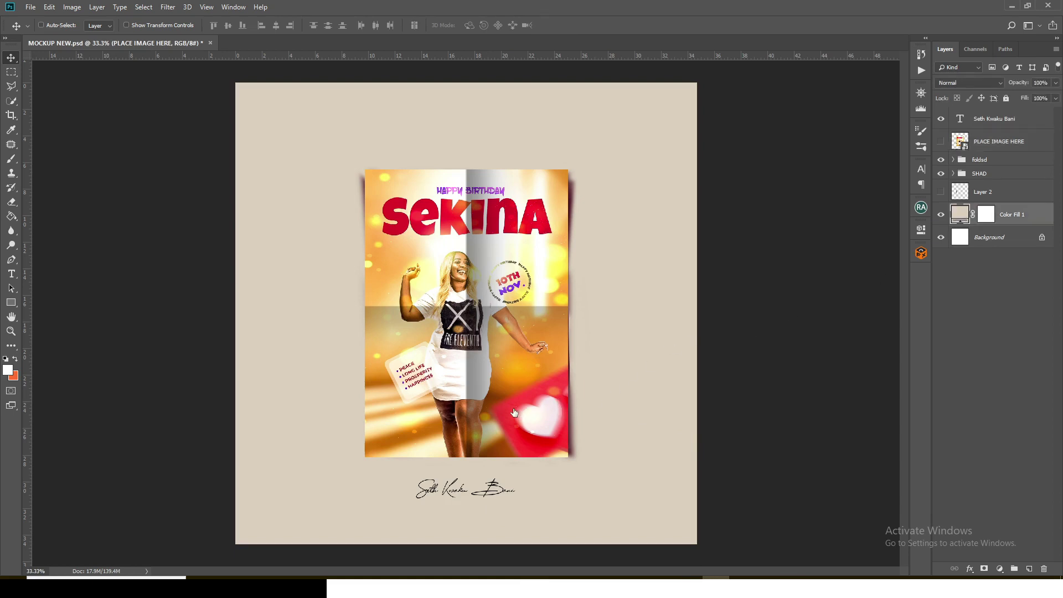
pyautogui.doubleClick(963, 216)
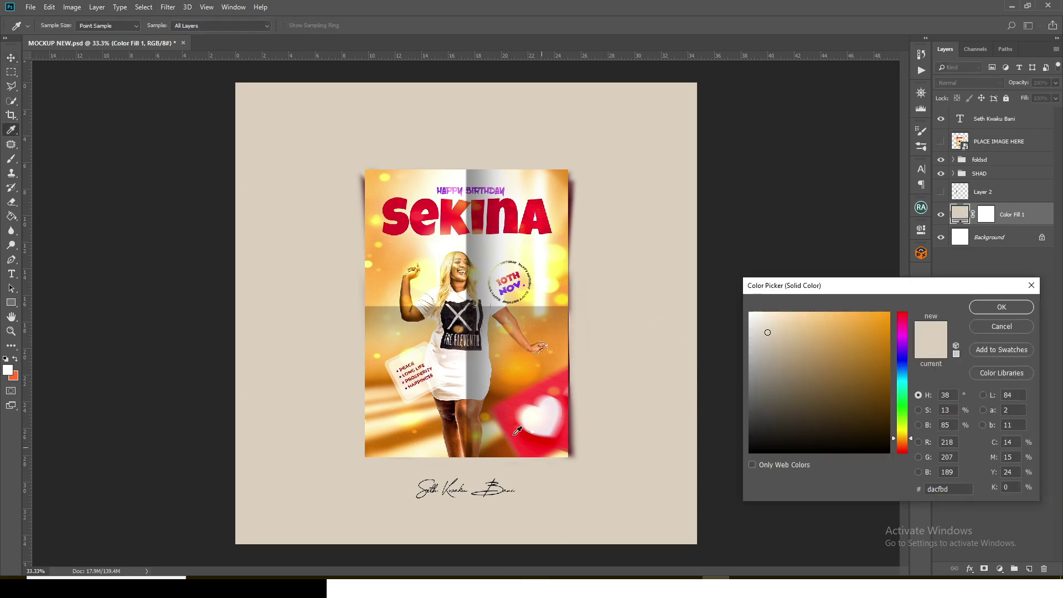
pyautogui.click(498, 416)
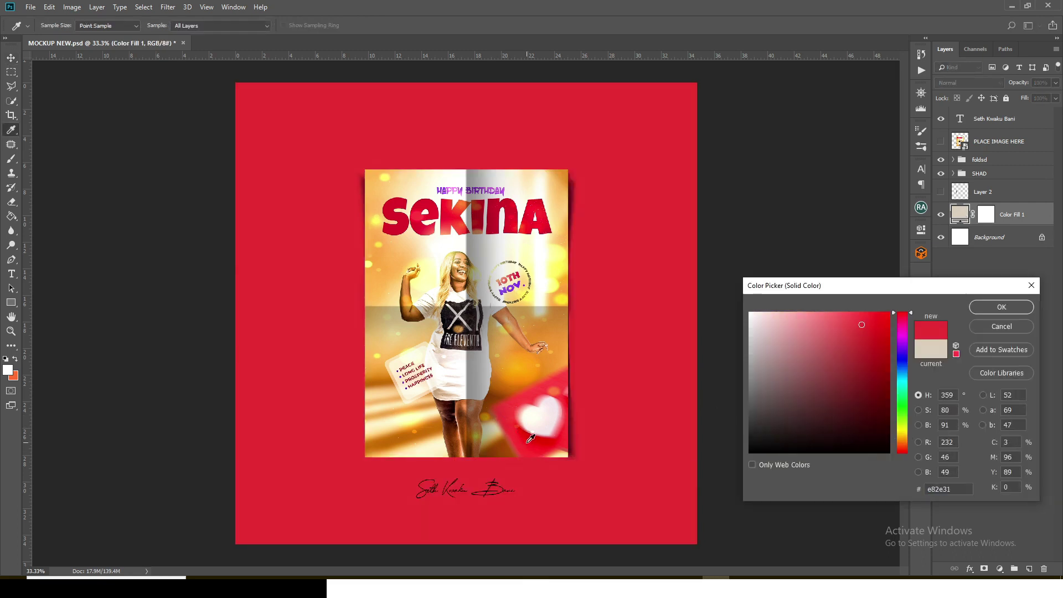
pyautogui.click(504, 382)
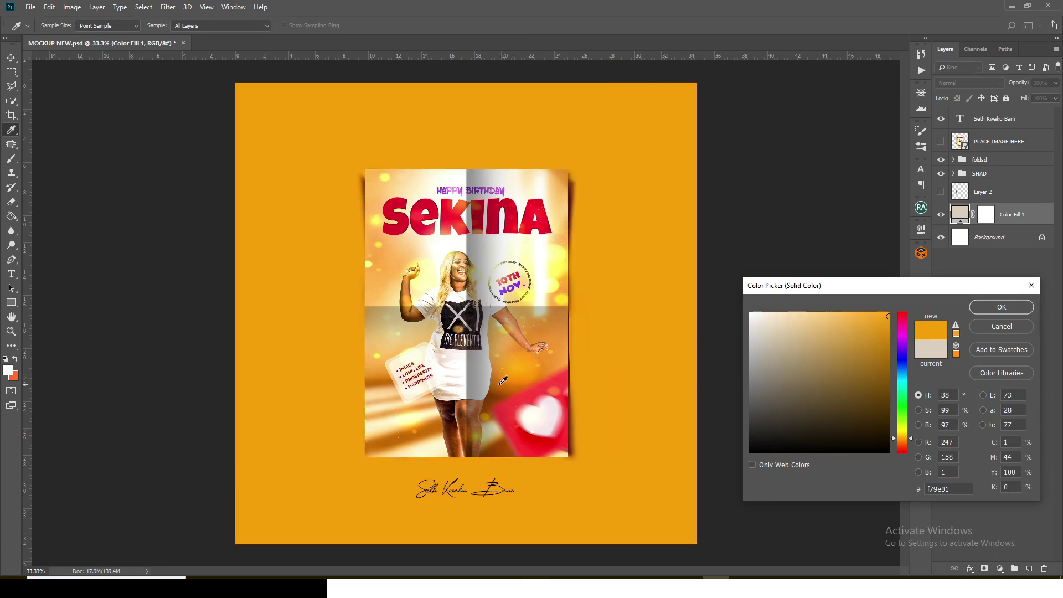
pyautogui.click(563, 280)
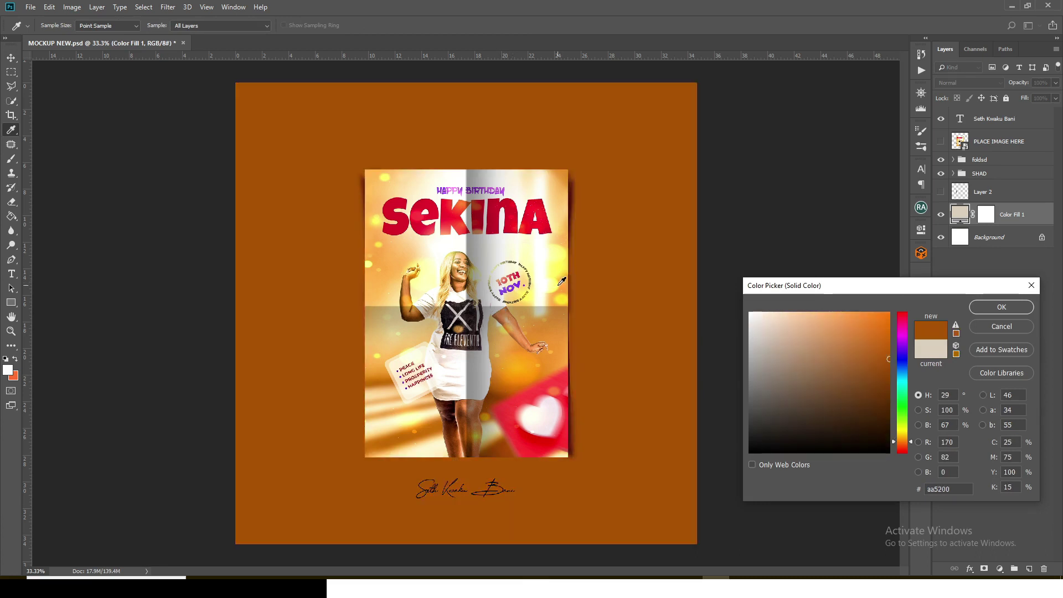
pyautogui.click(563, 256)
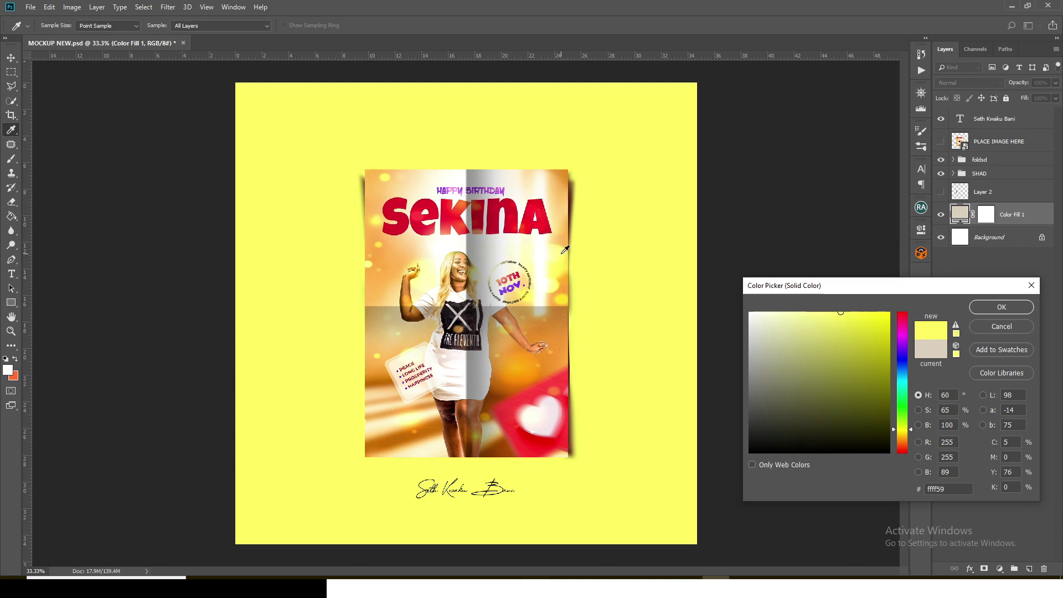
pyautogui.click(562, 252)
pyautogui.click(430, 425)
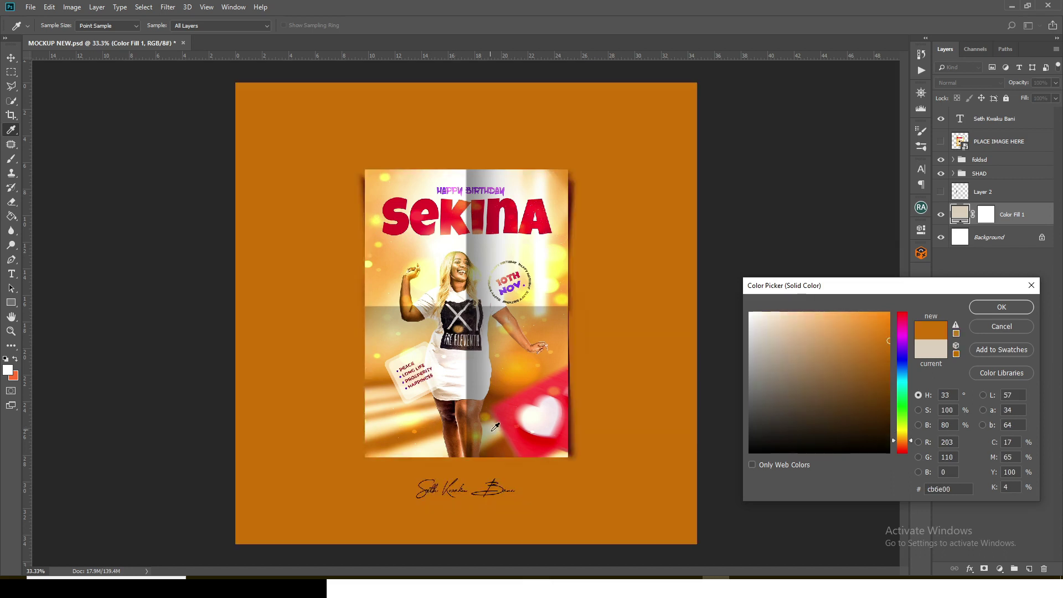
pyautogui.click(494, 429)
pyautogui.click(557, 410)
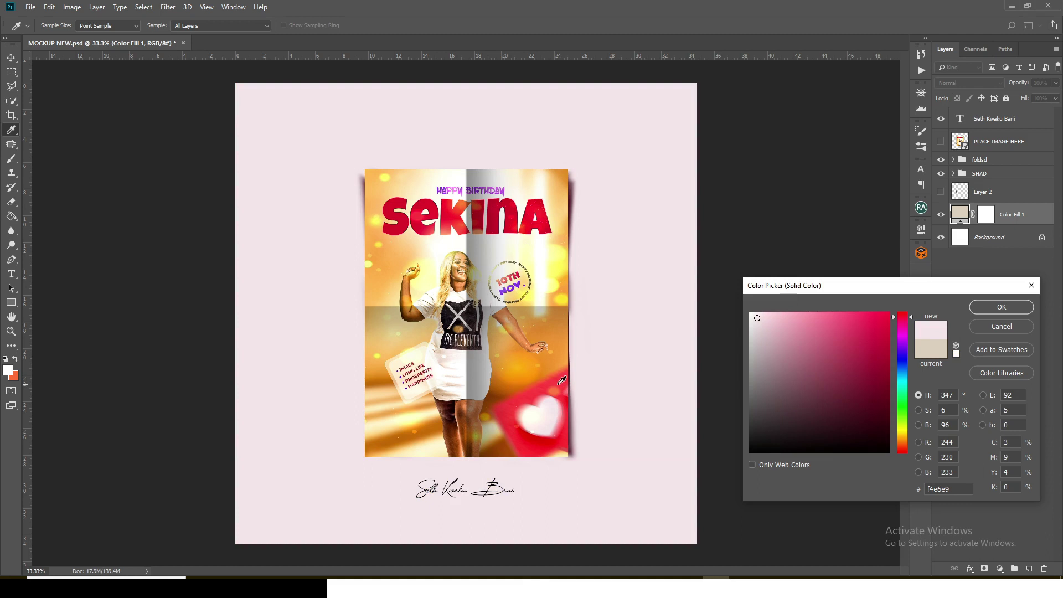
pyautogui.click(505, 404)
pyautogui.click(508, 402)
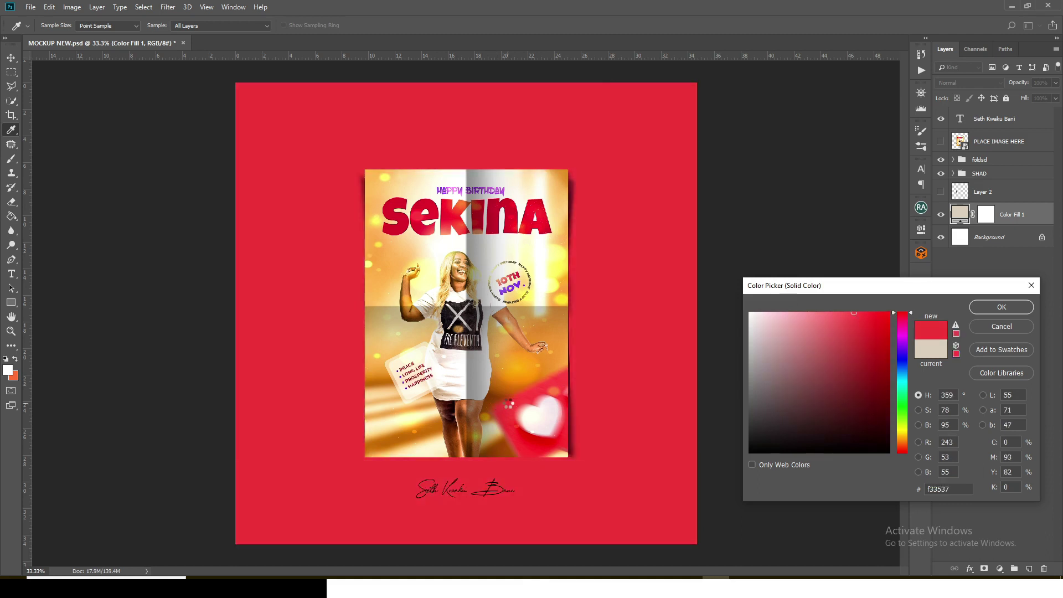
pyautogui.click(428, 428)
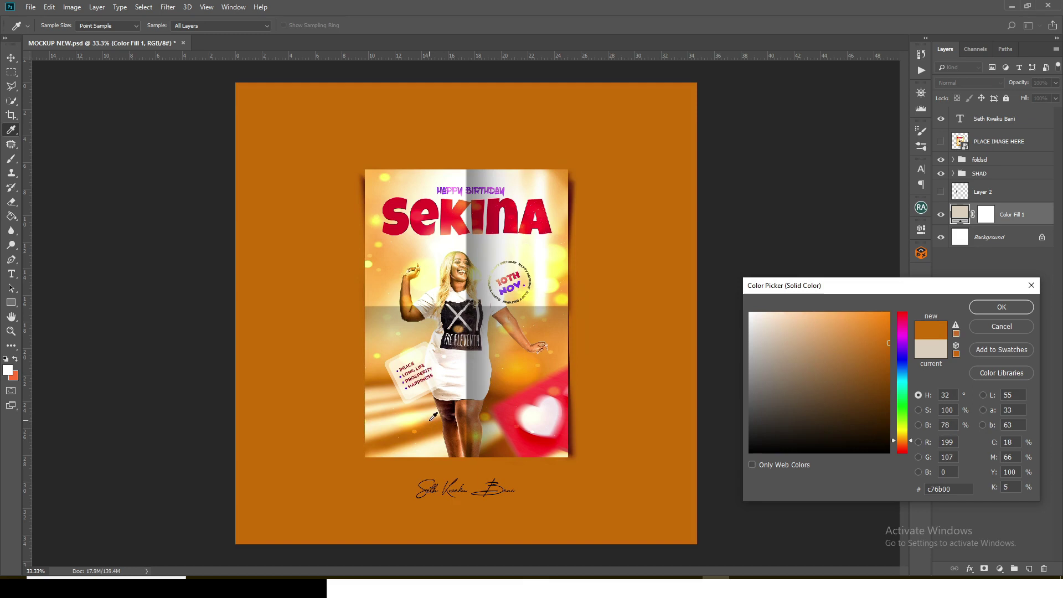
pyautogui.click(430, 417)
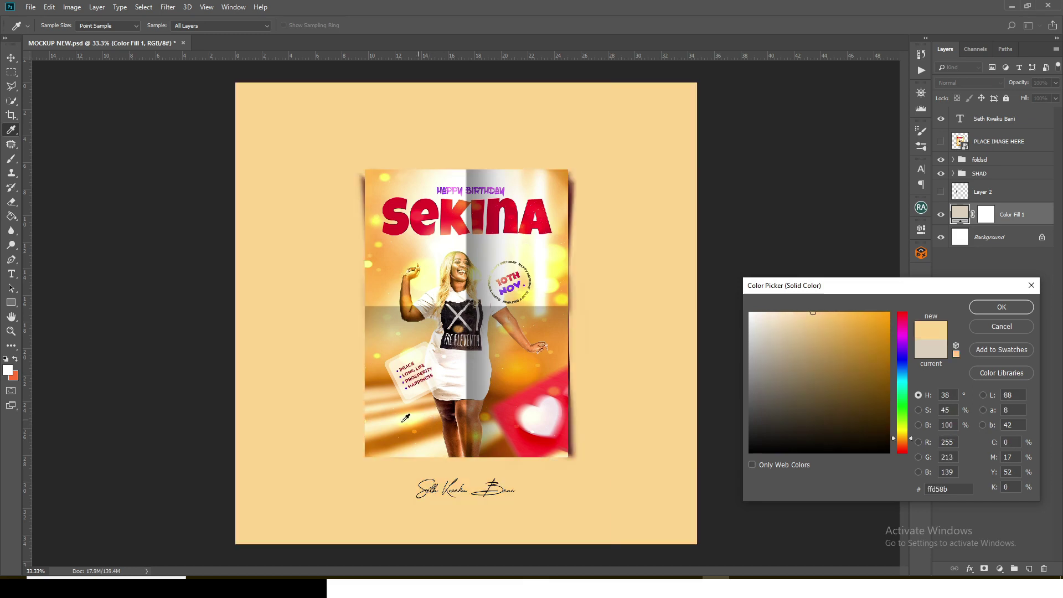
pyautogui.click(404, 420)
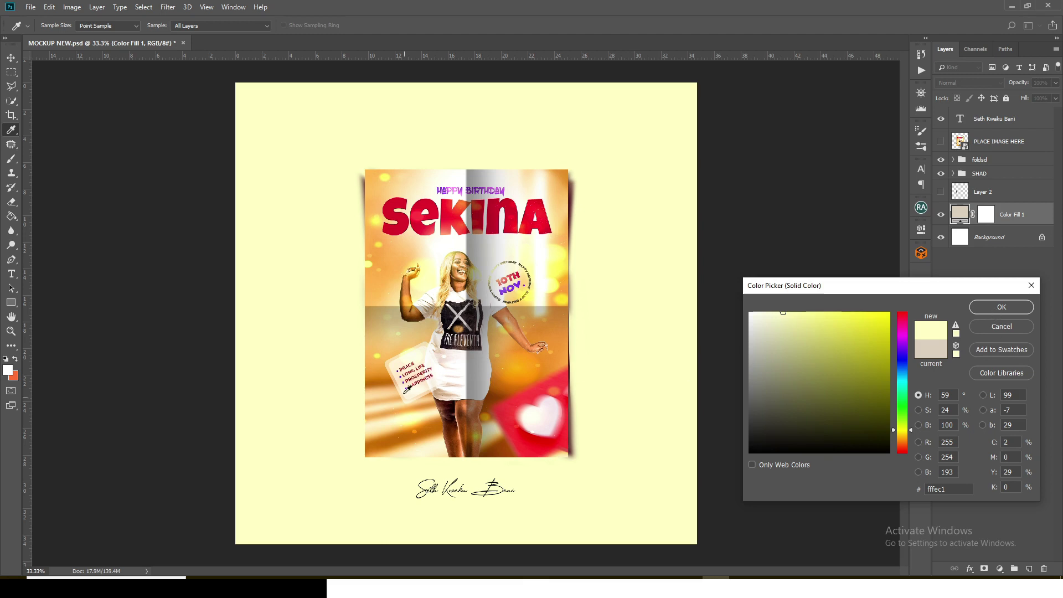
pyautogui.click(408, 357)
pyautogui.click(531, 308)
pyautogui.click(546, 266)
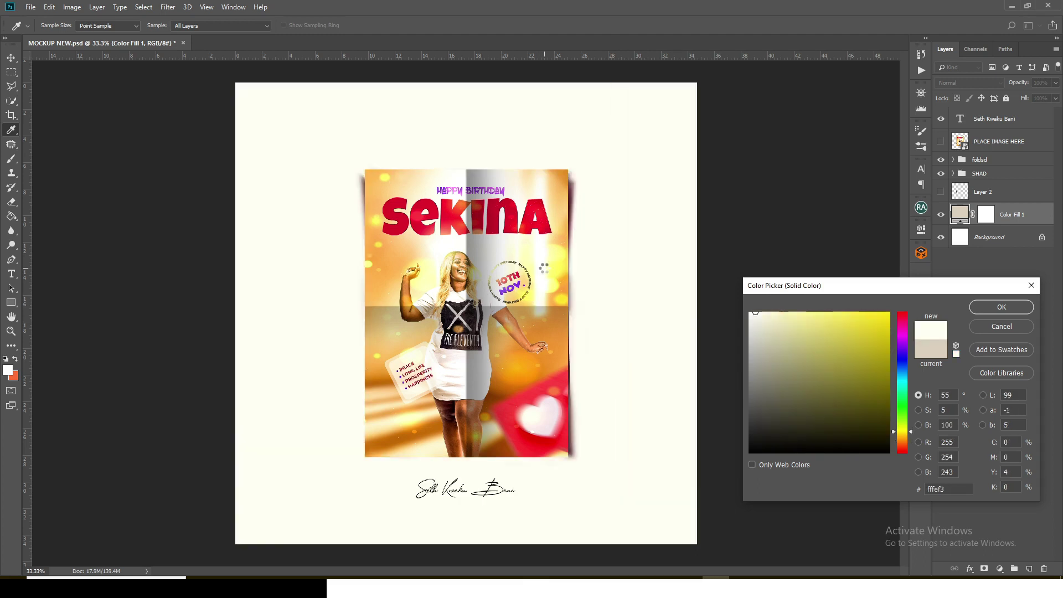
pyautogui.click(991, 308)
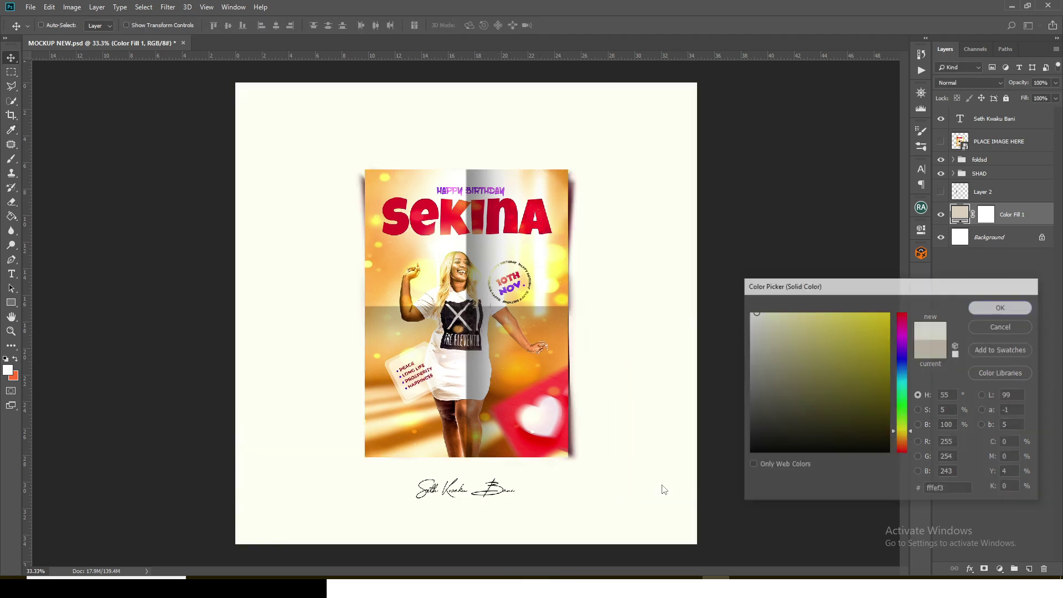